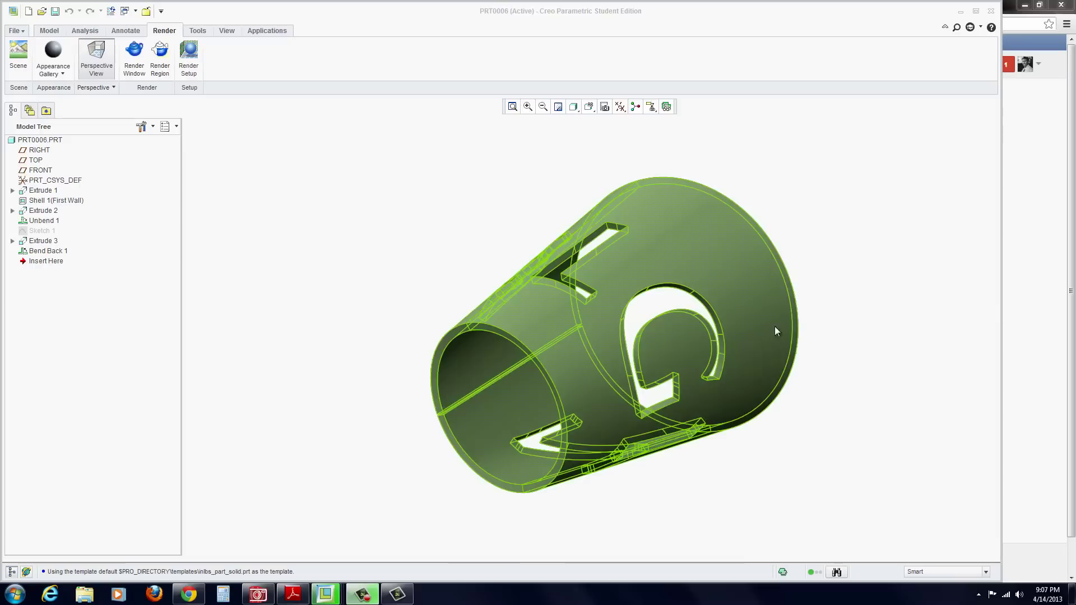
# Step: Create a new solid part named E23
pyautogui.moveTo(533, 276)
pyautogui.mouseDown(button='middle')
pyautogui.moveTo(457, 221)
pyautogui.moveTo(480, 154)
pyautogui.moveTo(476, 203)
pyautogui.moveTo(487, 249)
pyautogui.moveTo(507, 264)
pyautogui.mouseUp(button='middle')
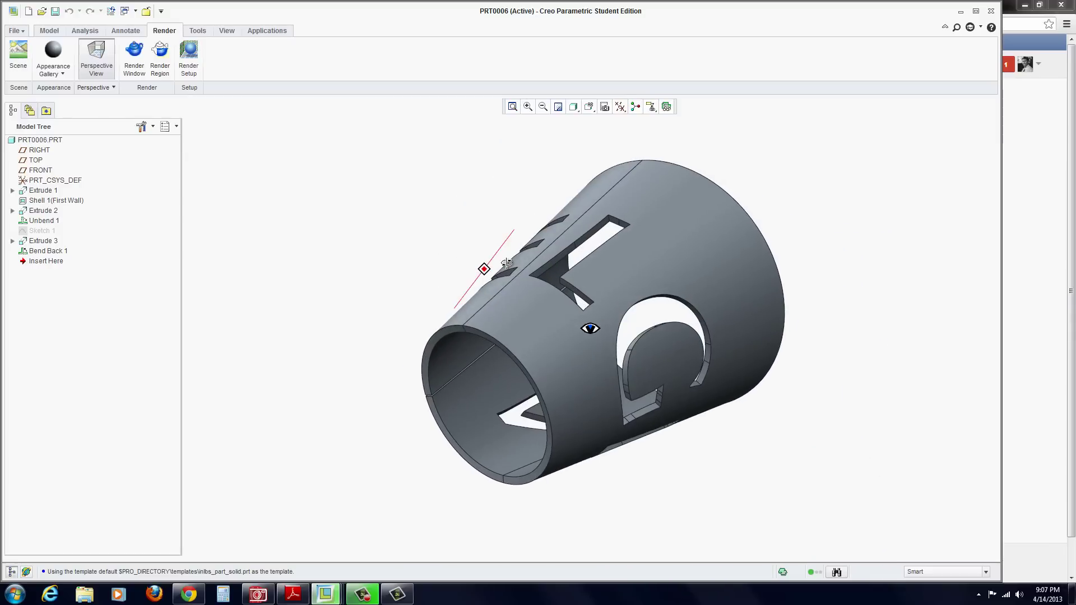
pyautogui.click(15, 31)
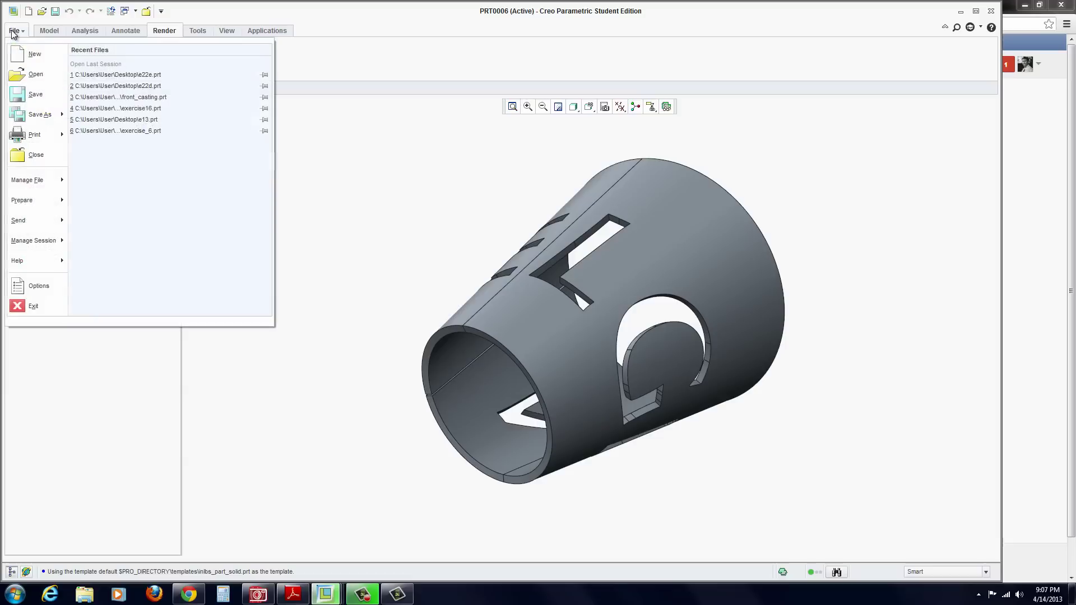
pyautogui.press('Escape')
pyautogui.click(28, 11)
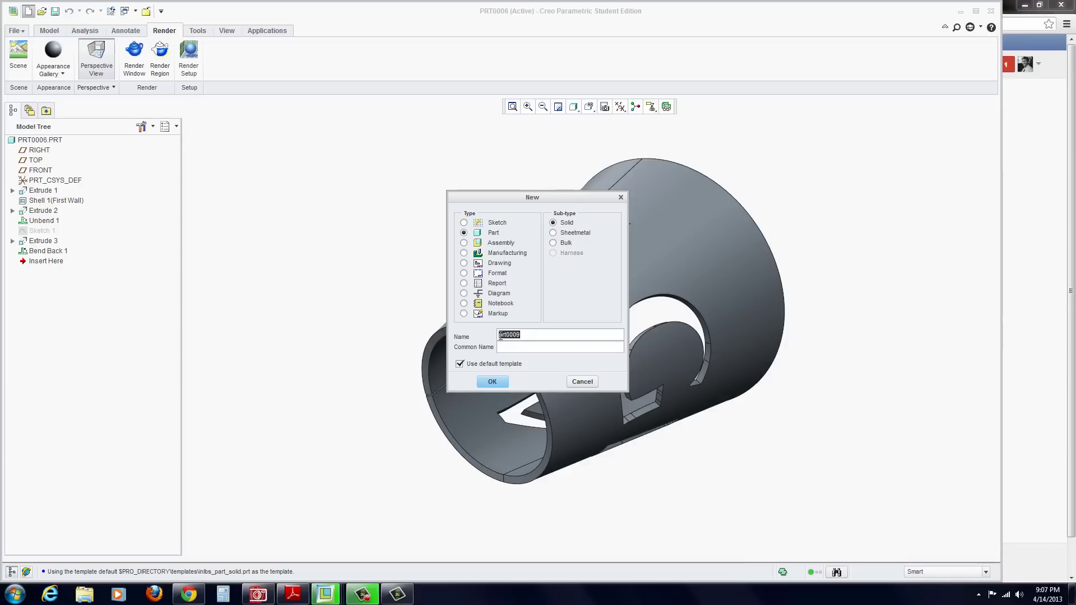
pyautogui.write('E23')
pyautogui.click(493, 384)
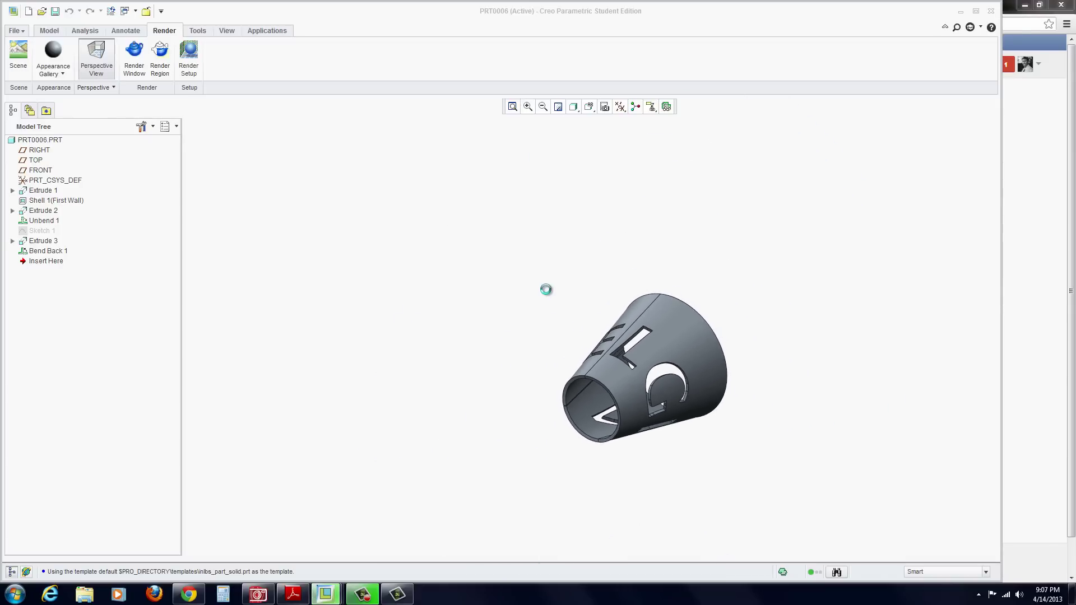
# Step: Sketch a 2.5-diameter circle at the origin on the FRONT plane for an extrusion
pyautogui.click(39, 171)
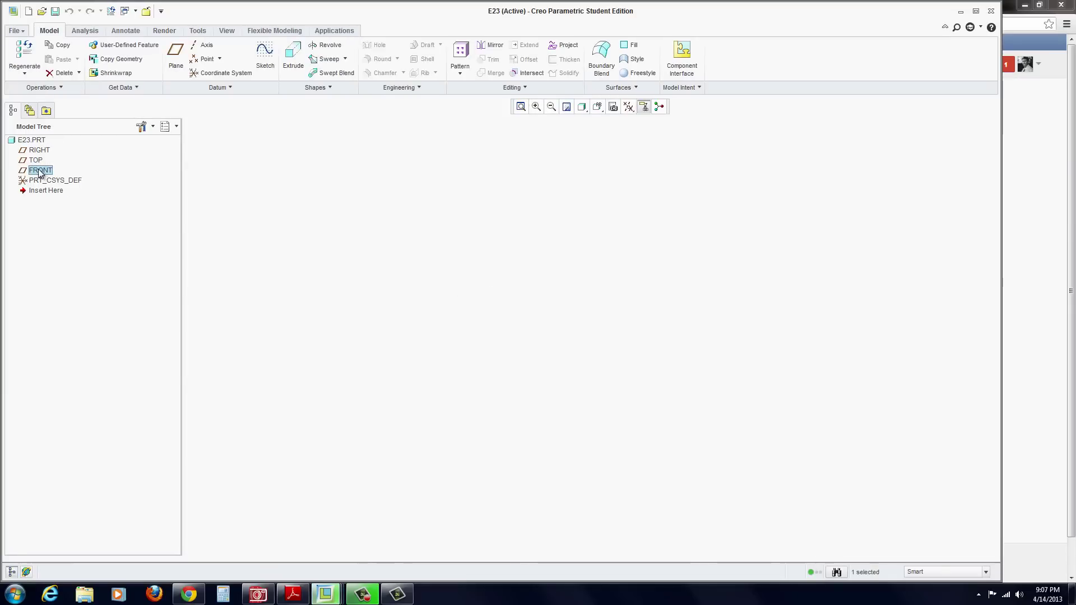
pyautogui.click(293, 56)
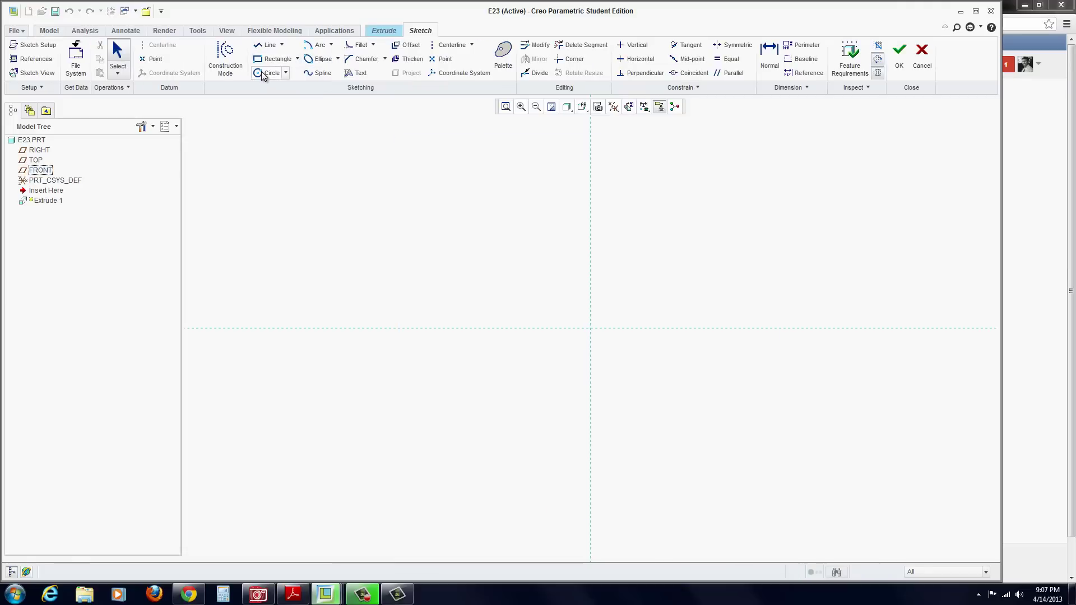
pyautogui.click(258, 75)
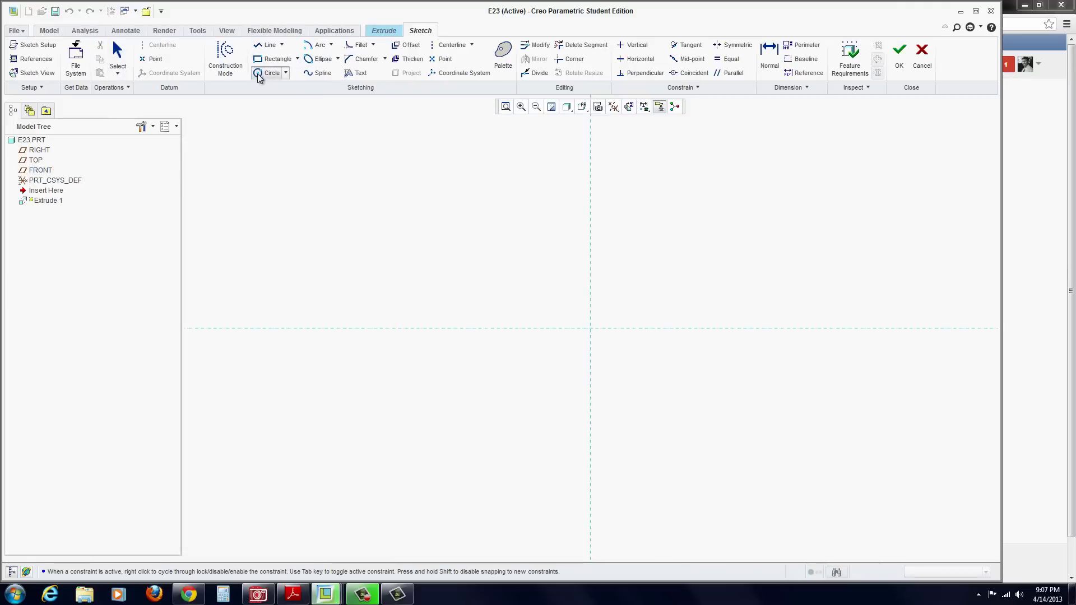
pyautogui.click(590, 329)
pyautogui.click(653, 291)
pyautogui.middleClick(706, 294)
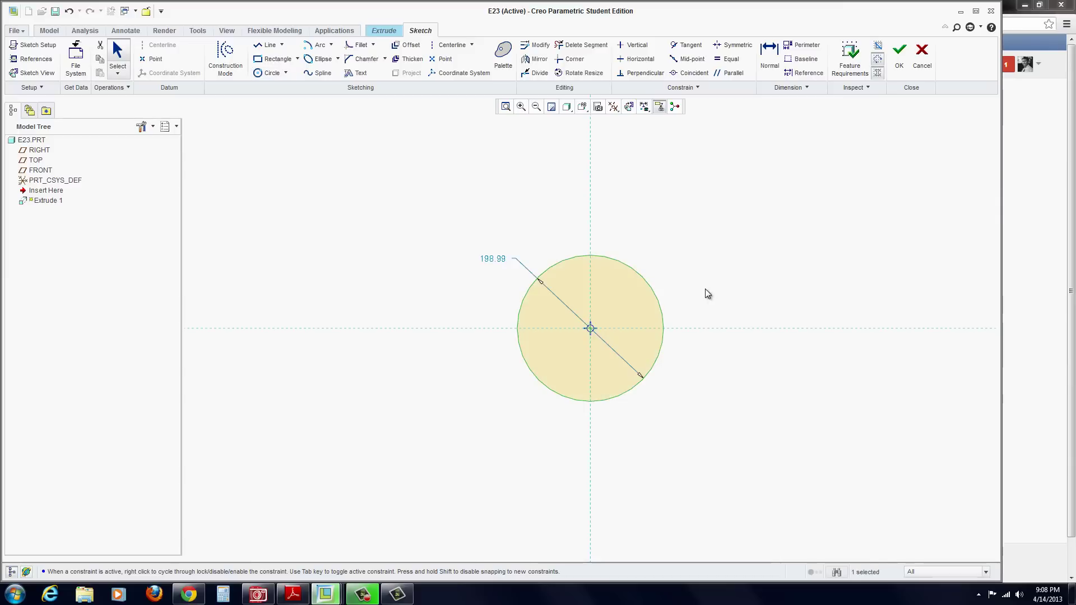
pyautogui.doubleClick(491, 258)
pyautogui.write('2.5')
pyautogui.press('Return')
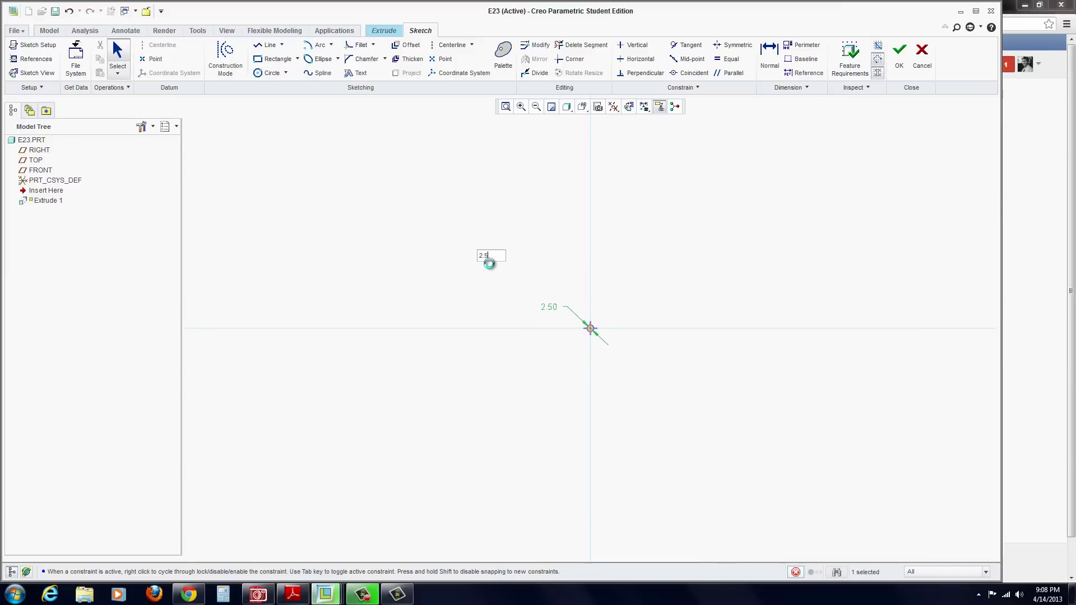
# Step: Extrude the circle 2.50 deep with a -13° taper to form a truncated cone
pyautogui.click(899, 54)
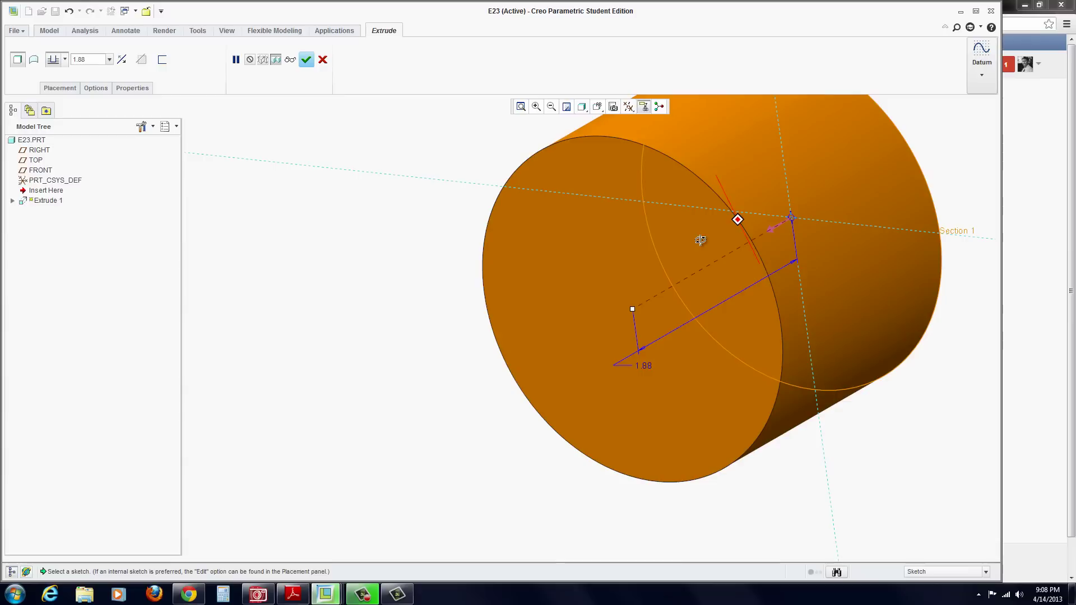
pyautogui.doubleClick(88, 58)
pyautogui.write('2.50')
pyautogui.press('Return')
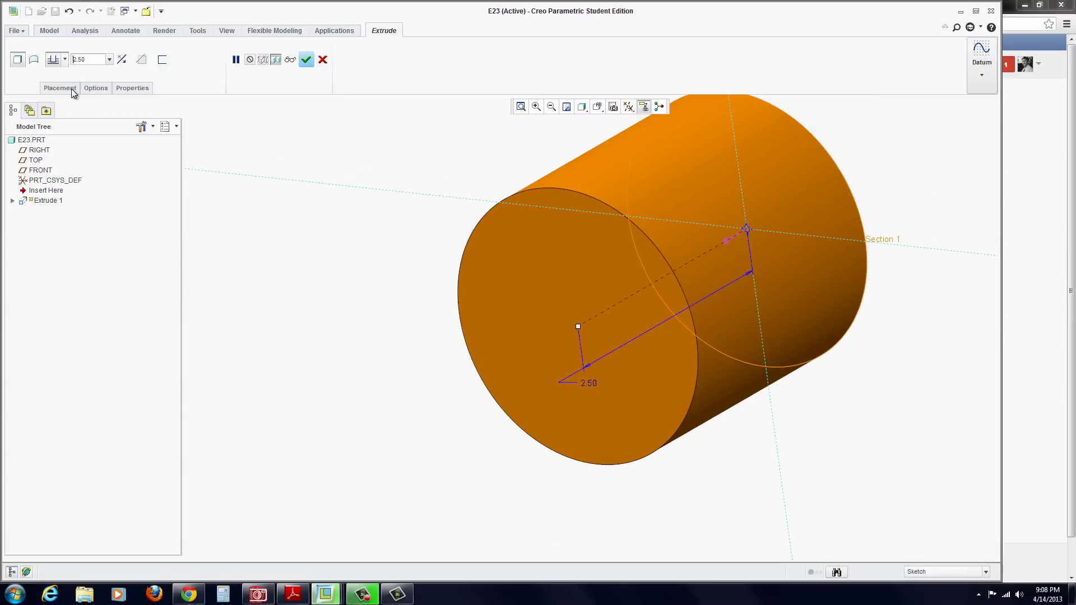
pyautogui.click(93, 89)
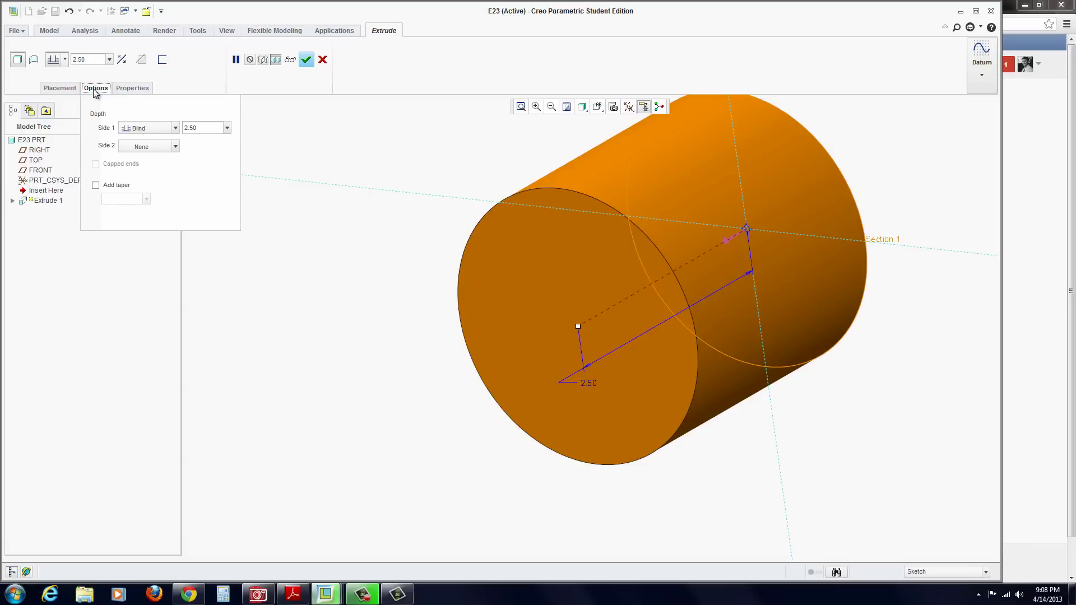
pyautogui.click(97, 185)
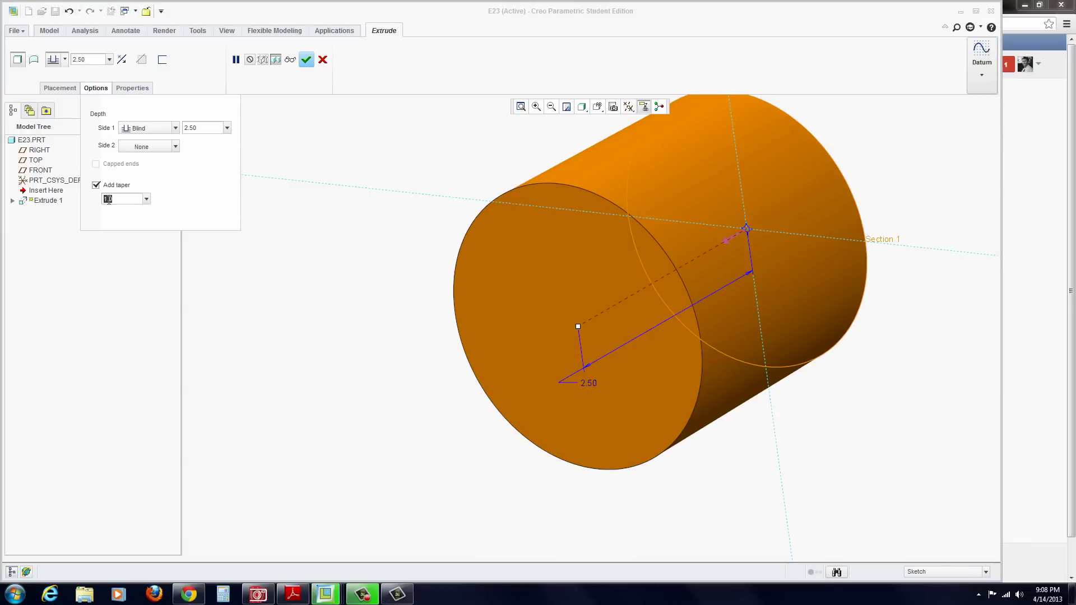
pyautogui.write('-')
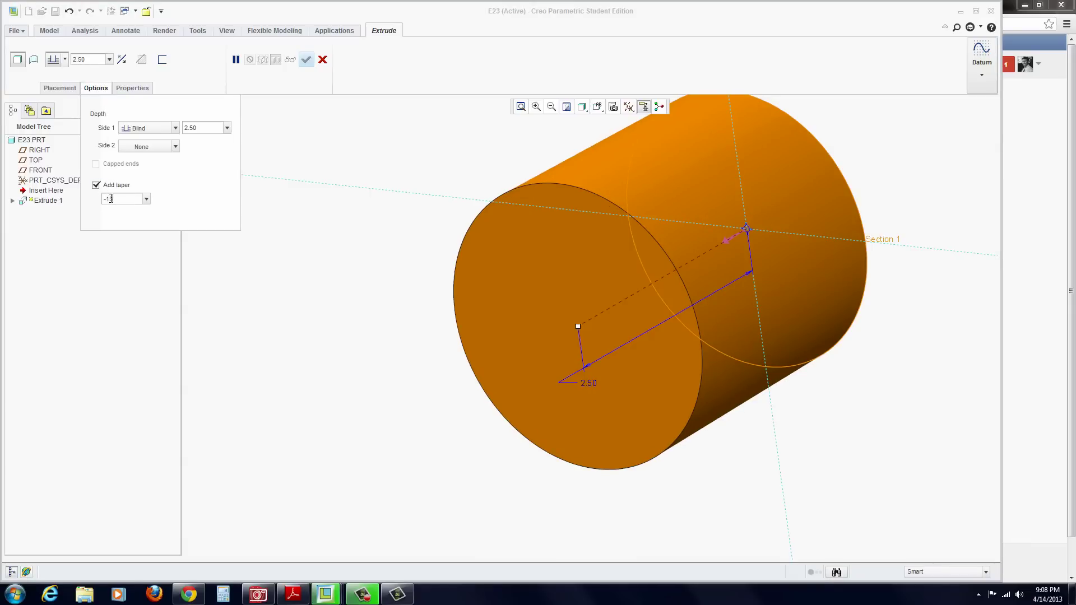
pyautogui.write('13')
pyautogui.press('Return')
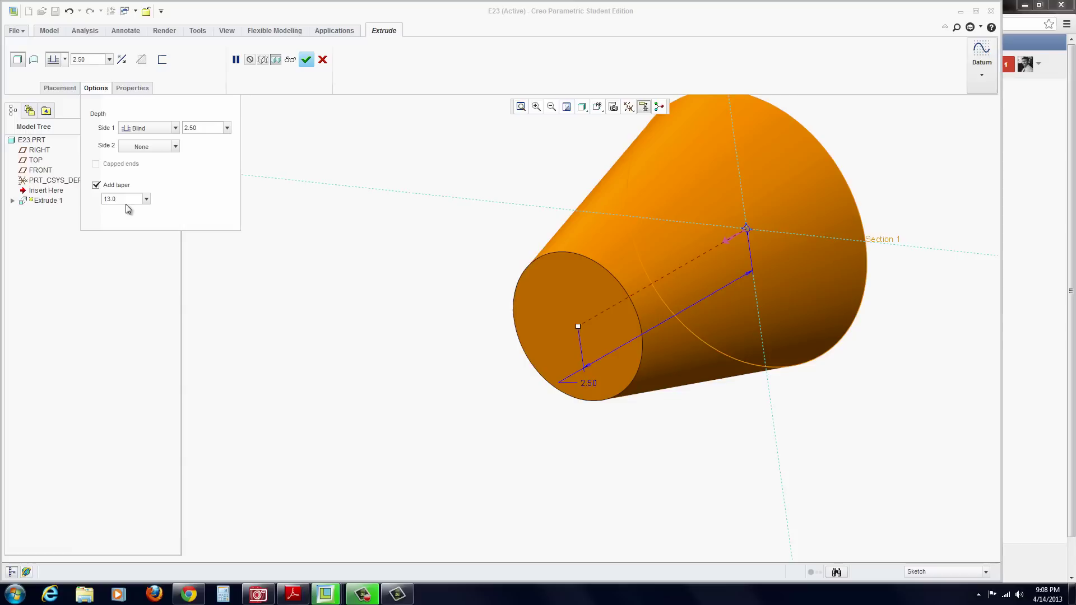
pyautogui.click(307, 61)
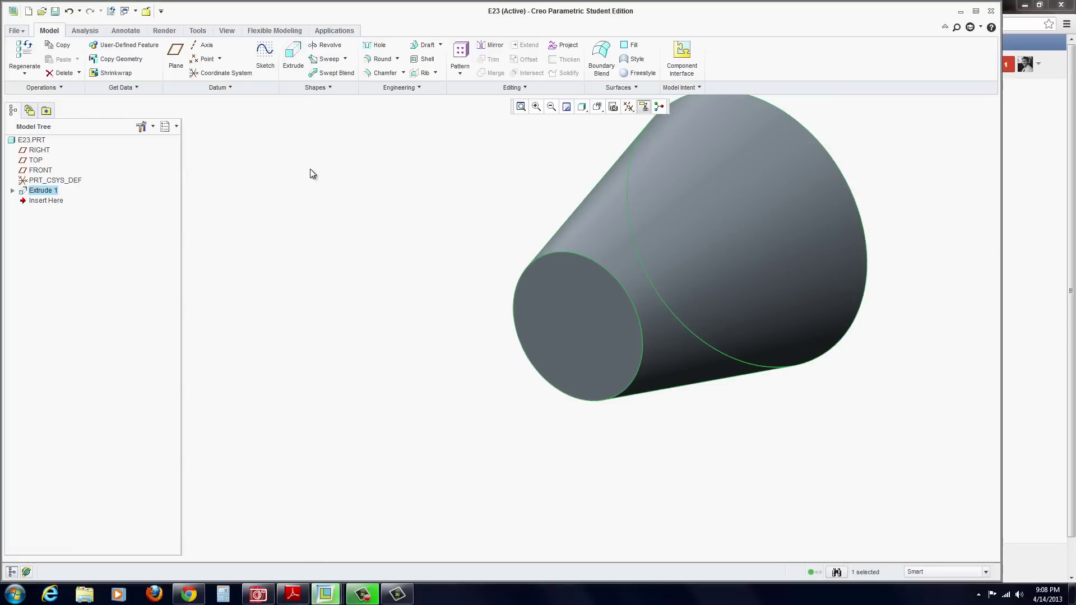
pyautogui.scroll(-3, 366, 258)
pyautogui.scroll(4, 547, 216)
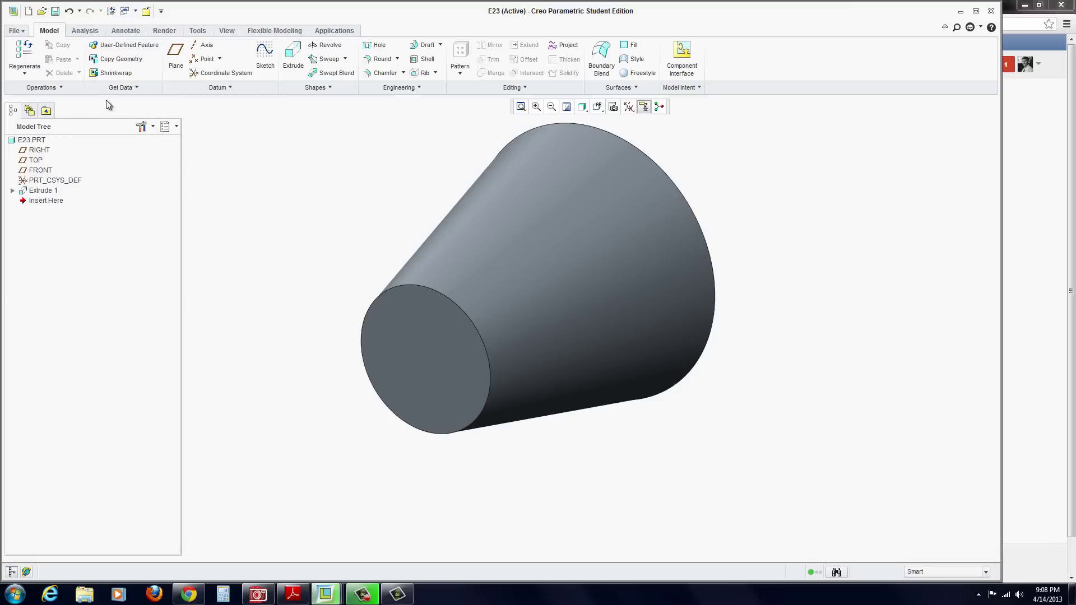
# Step: Shell the cone into sheet metal, removing both end faces, with 0.062 wall thickness
pyautogui.click(60, 87)
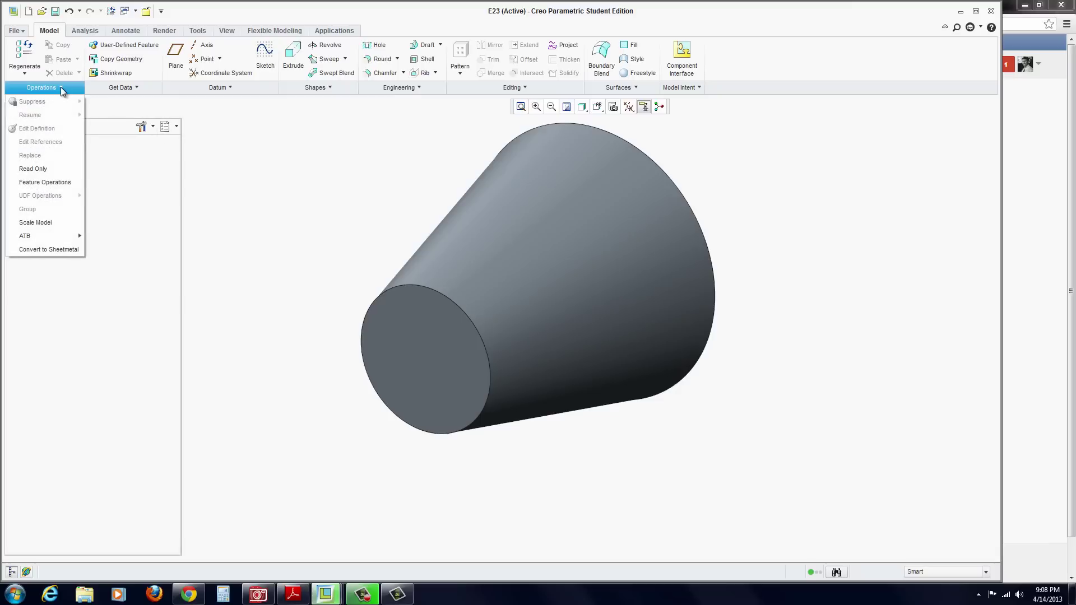
pyautogui.click(59, 251)
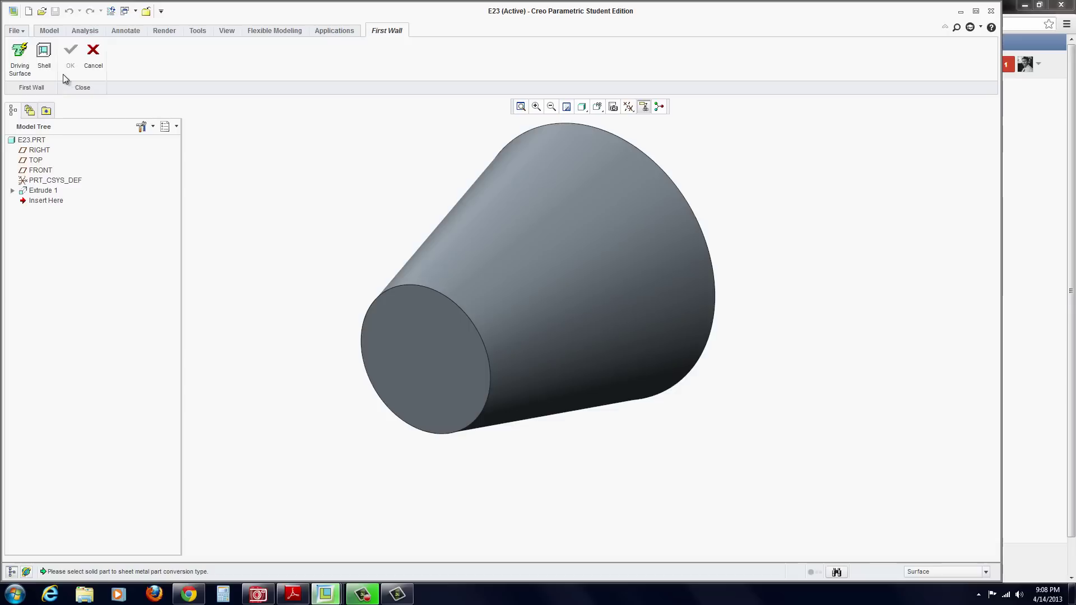
pyautogui.click(43, 53)
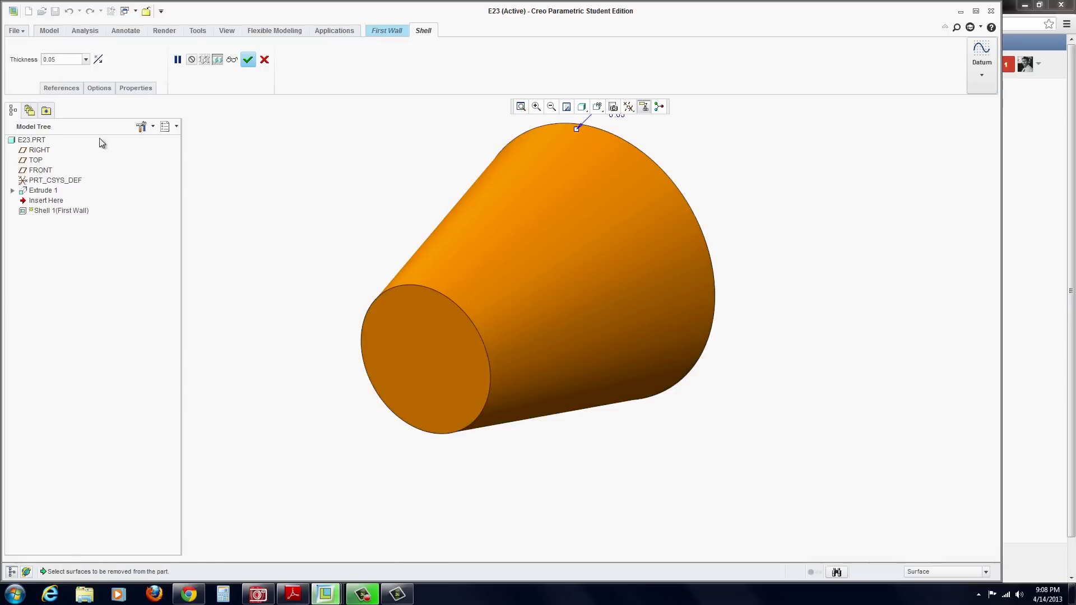
pyautogui.click(426, 354)
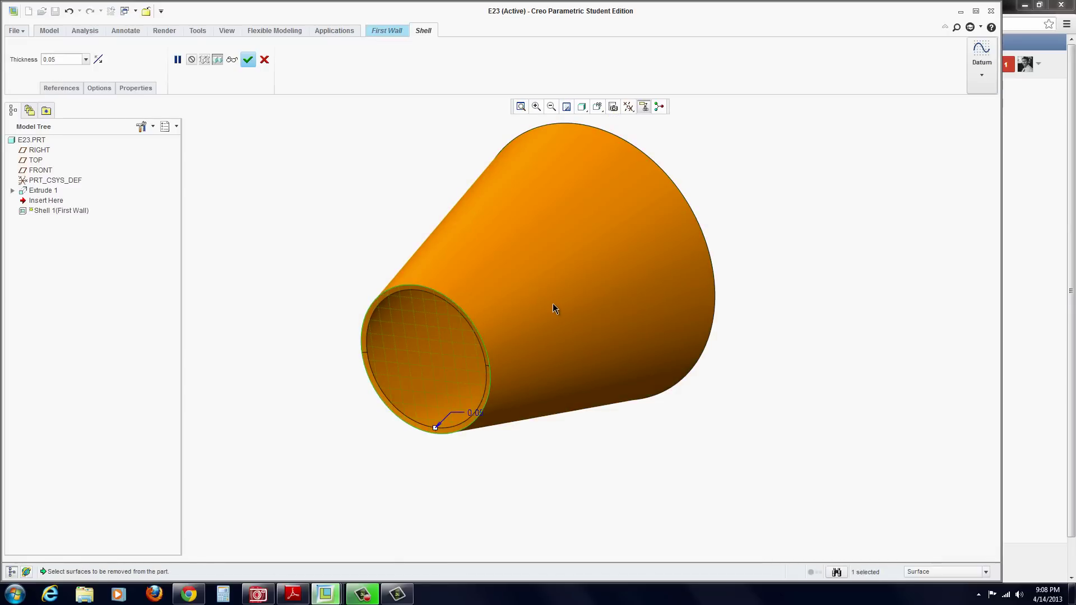
pyautogui.moveTo(553, 304); pyautogui.dragTo(740, 231, button='middle')
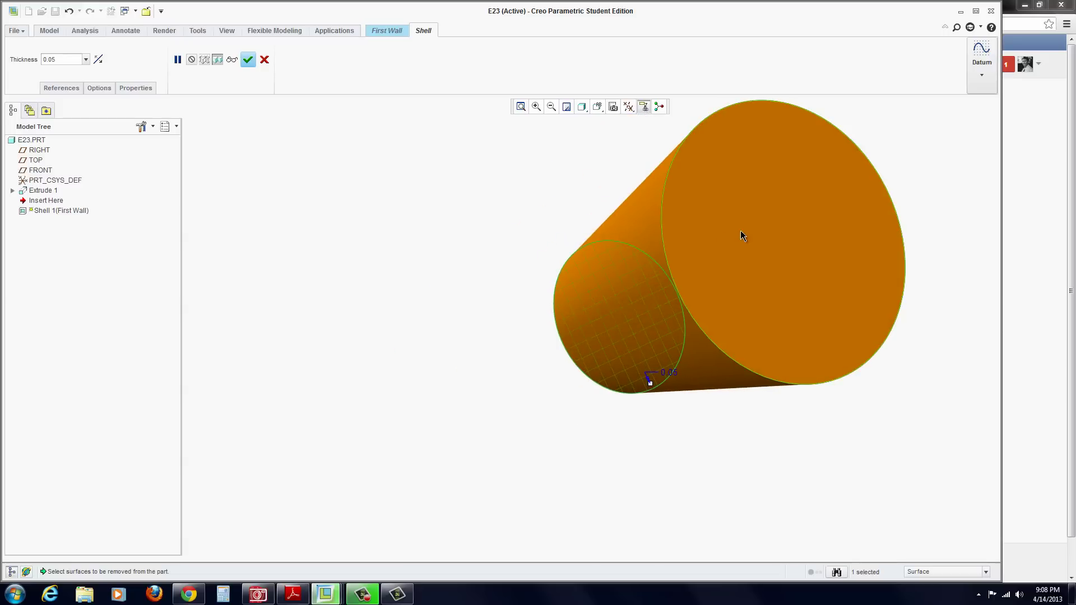
pyautogui.keyDown('ctrl'); pyautogui.click(736, 244); pyautogui.keyUp('ctrl')
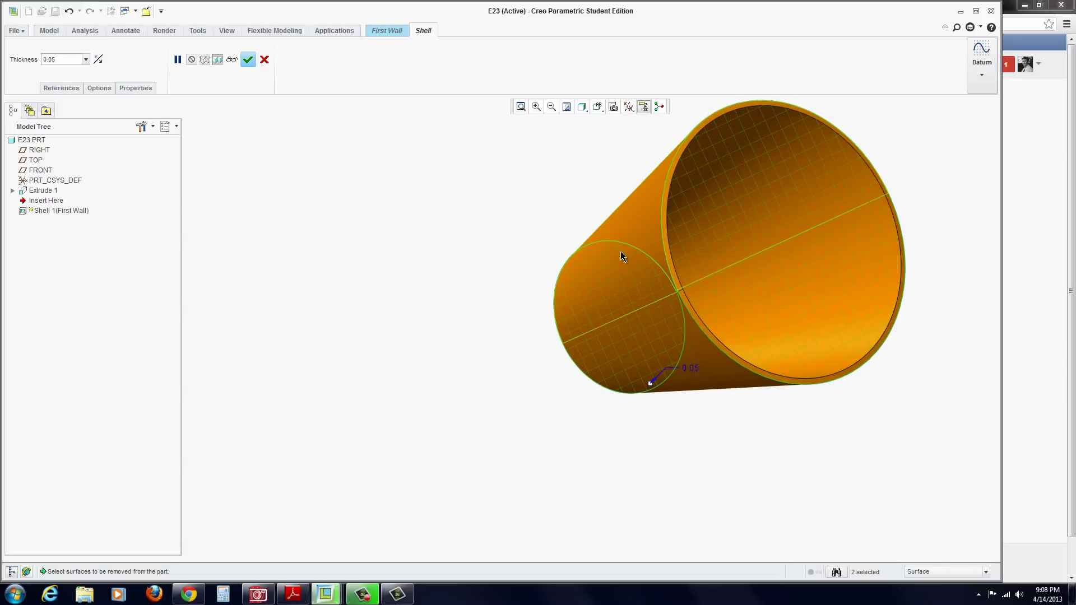
pyautogui.moveTo(620, 251); pyautogui.dragTo(743, 229, button='middle')
pyautogui.doubleClick(64, 60)
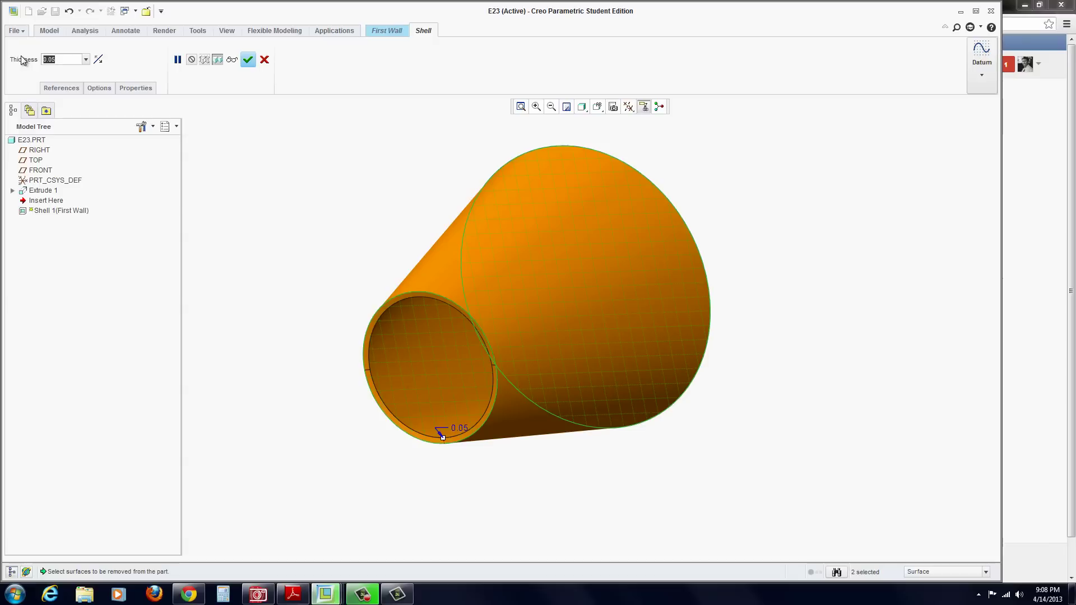
pyautogui.write('.0')
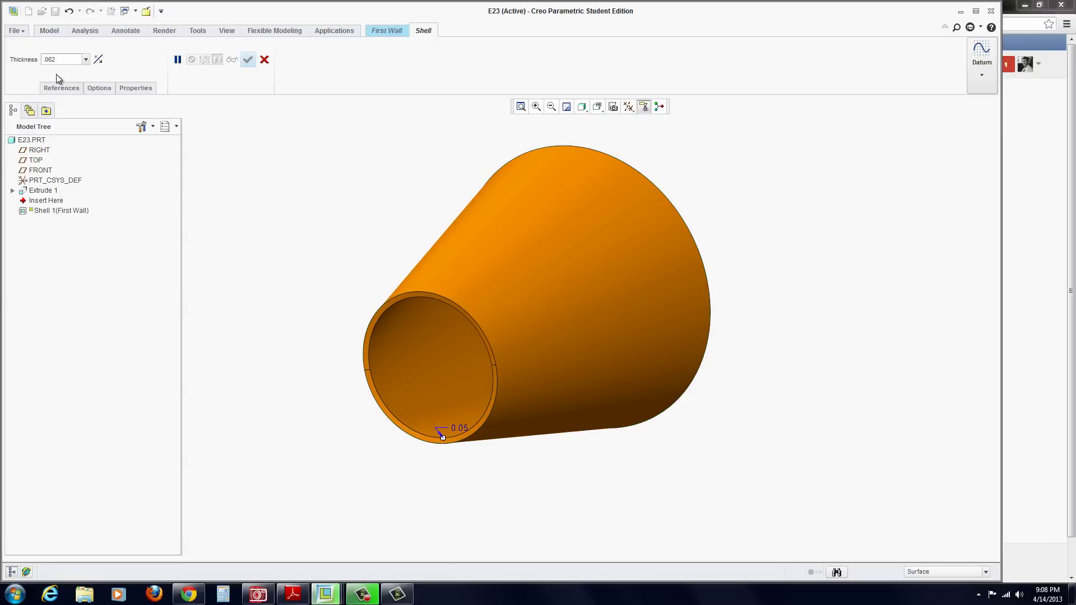
pyautogui.press('Return')
pyautogui.click(248, 60)
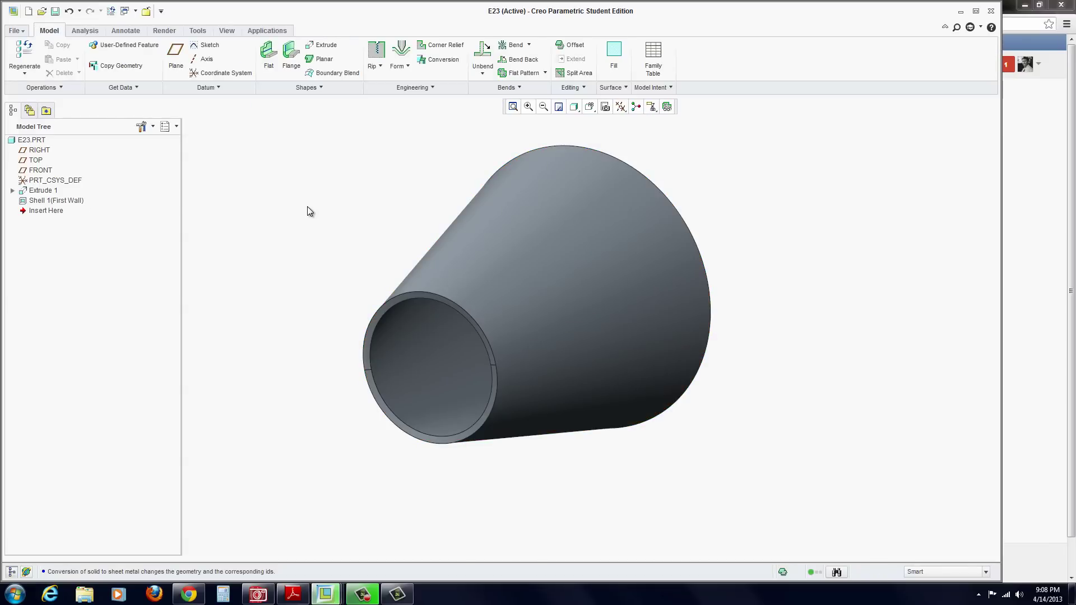
# Step: Start a sketch on FRONT with a vertical centerline through the origin
pyautogui.click(41, 171)
pyautogui.click(203, 45)
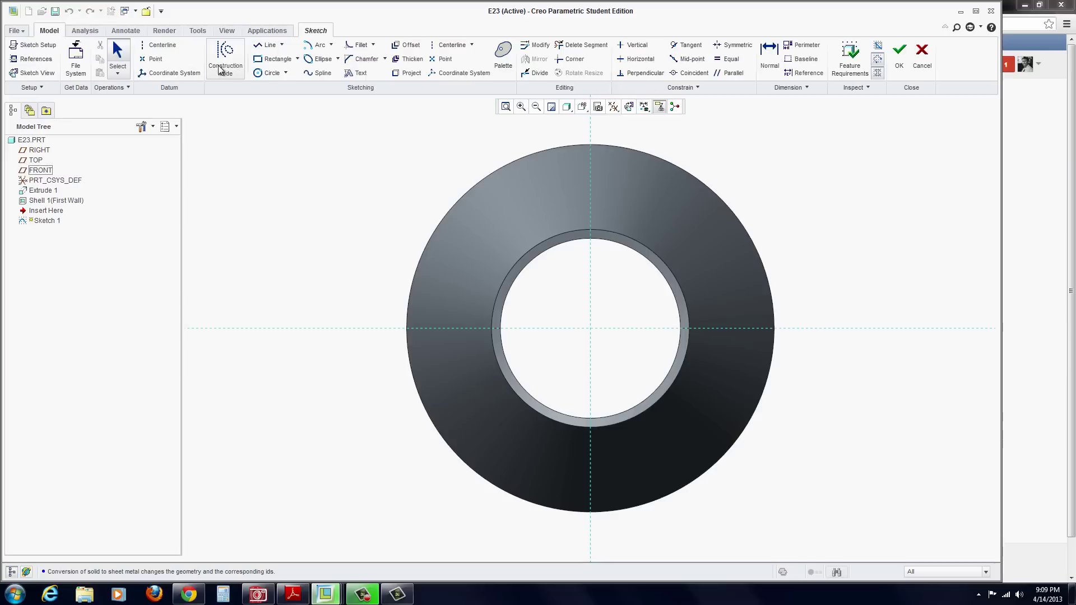
pyautogui.click(452, 45)
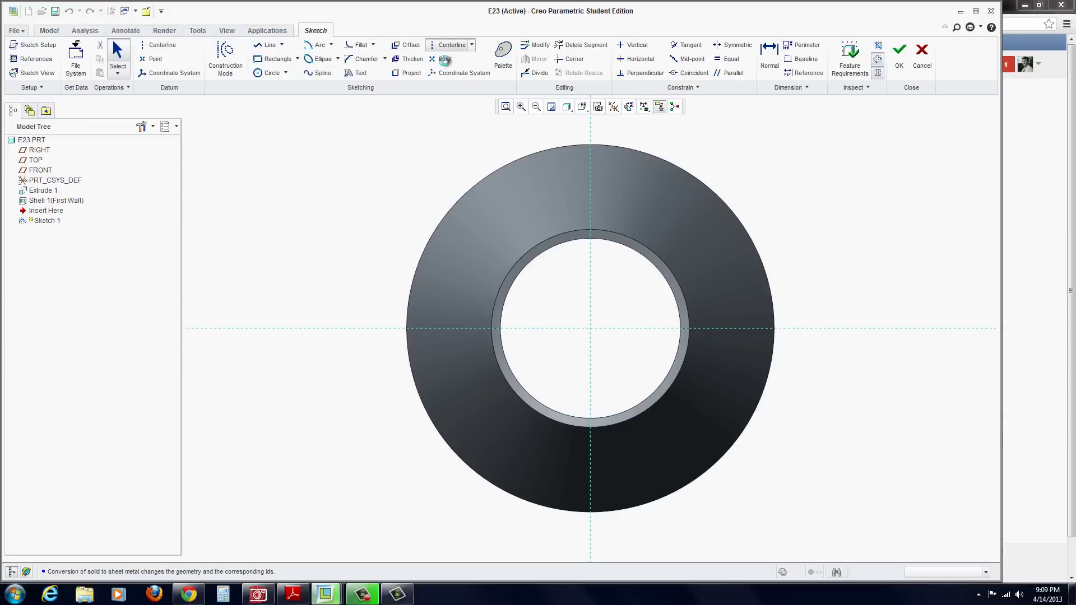
pyautogui.click(590, 328)
pyautogui.click(590, 194)
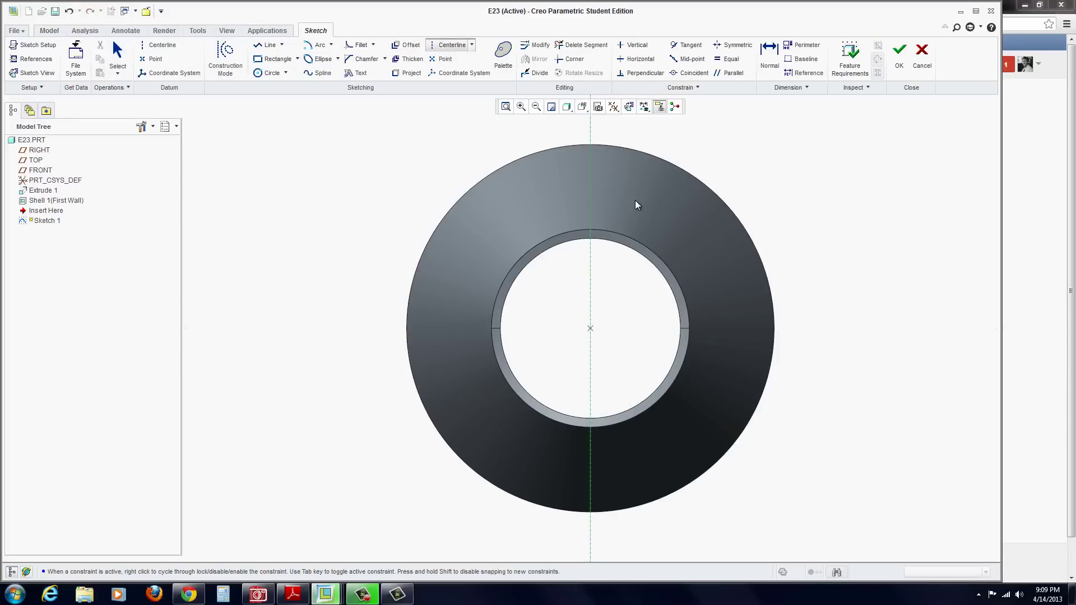
pyautogui.middleClick(634, 202)
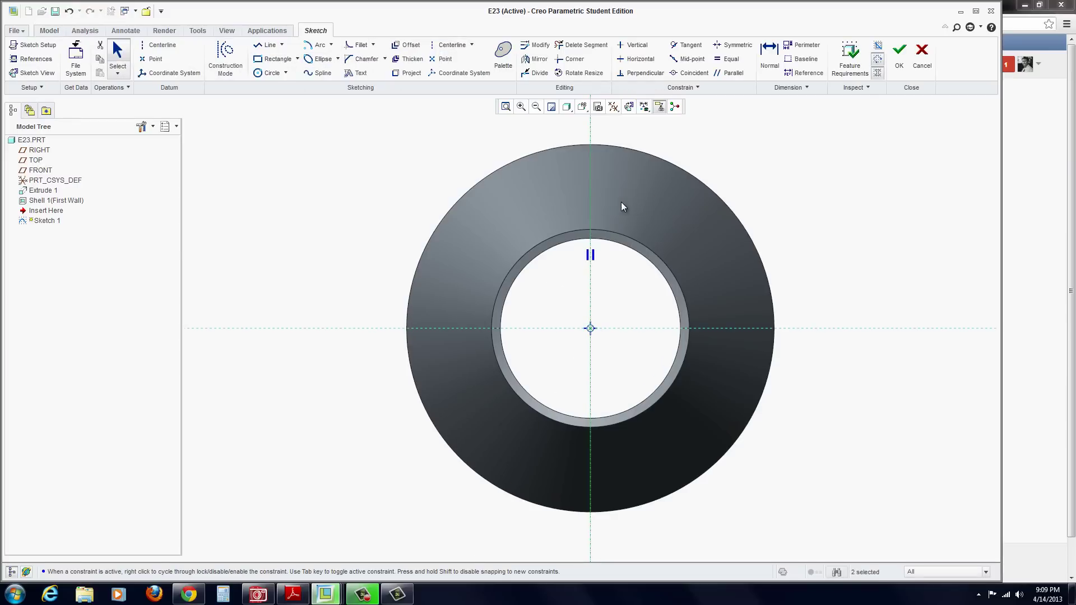
# Step: Draw a closed narrow wedge from above the outer rim down to the centre
pyautogui.click(264, 45)
pyautogui.click(575, 137)
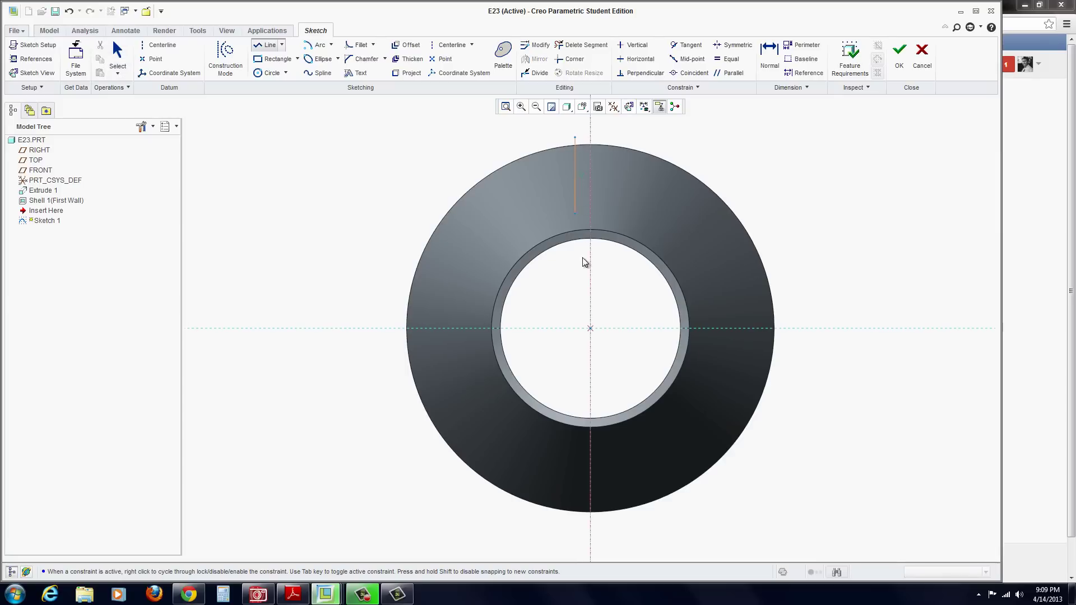
pyautogui.click(591, 328)
pyautogui.click(605, 139)
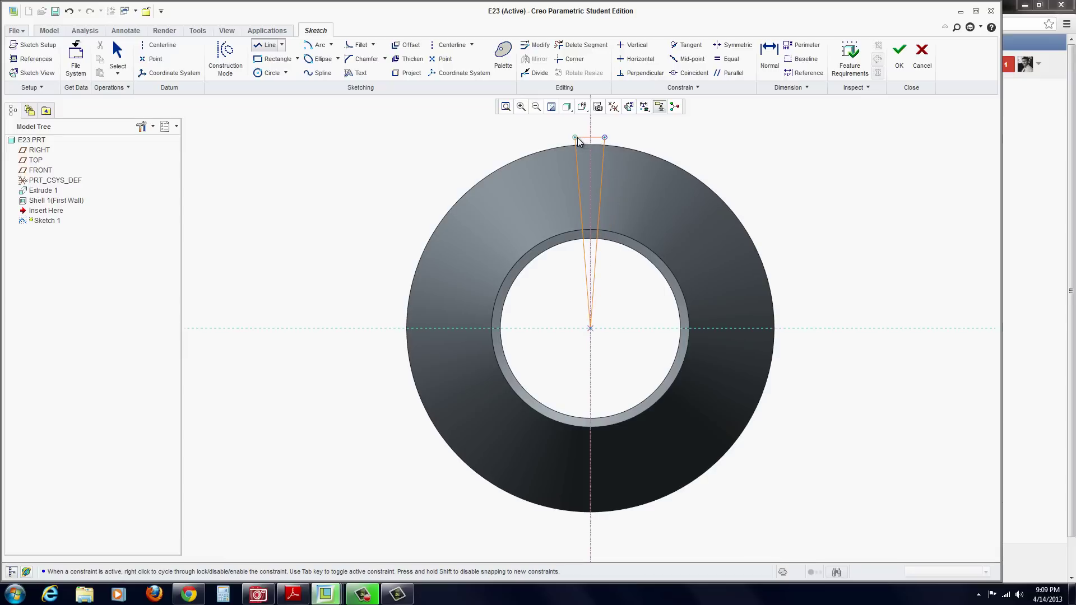
pyautogui.click(577, 139)
pyautogui.middleClick(545, 144)
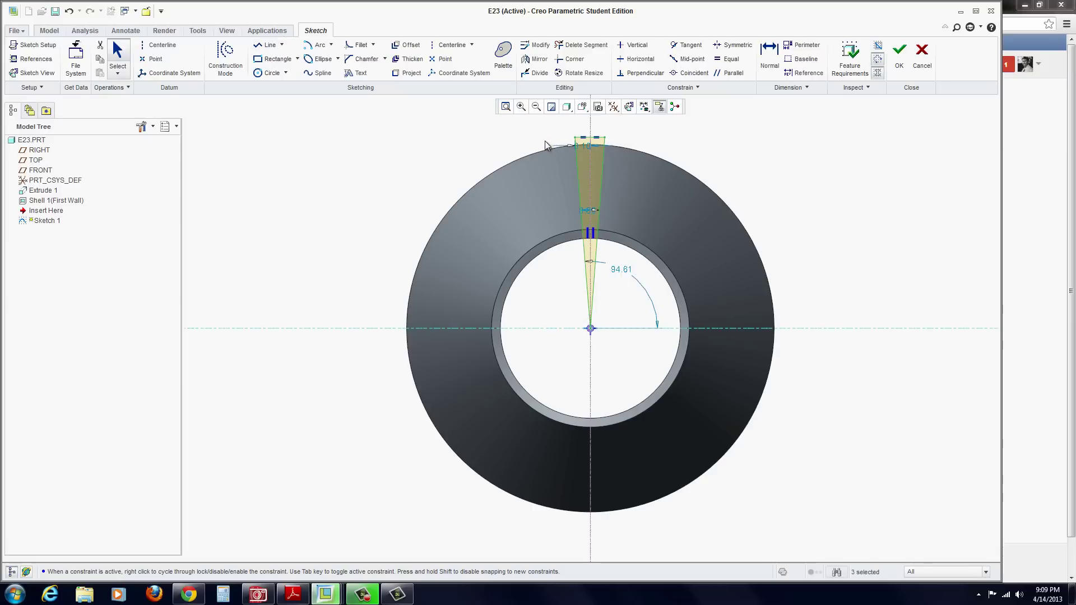
# Step: Attempt a dimension from the sketch centre to the centreline, then cancel it
pyautogui.click(769, 54)
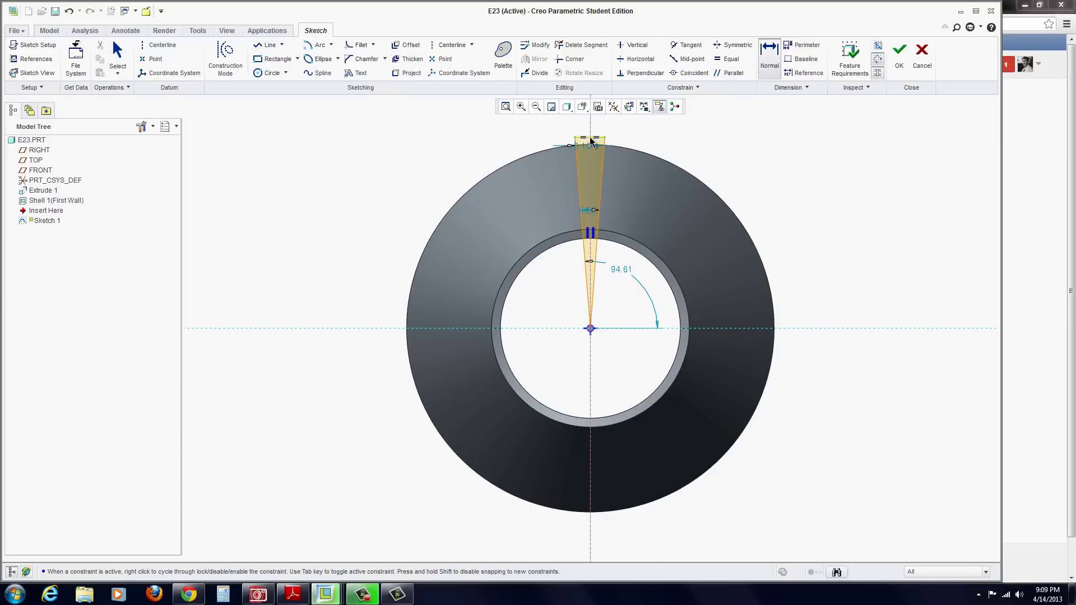
pyautogui.click(590, 328)
pyautogui.middleClick(773, 246)
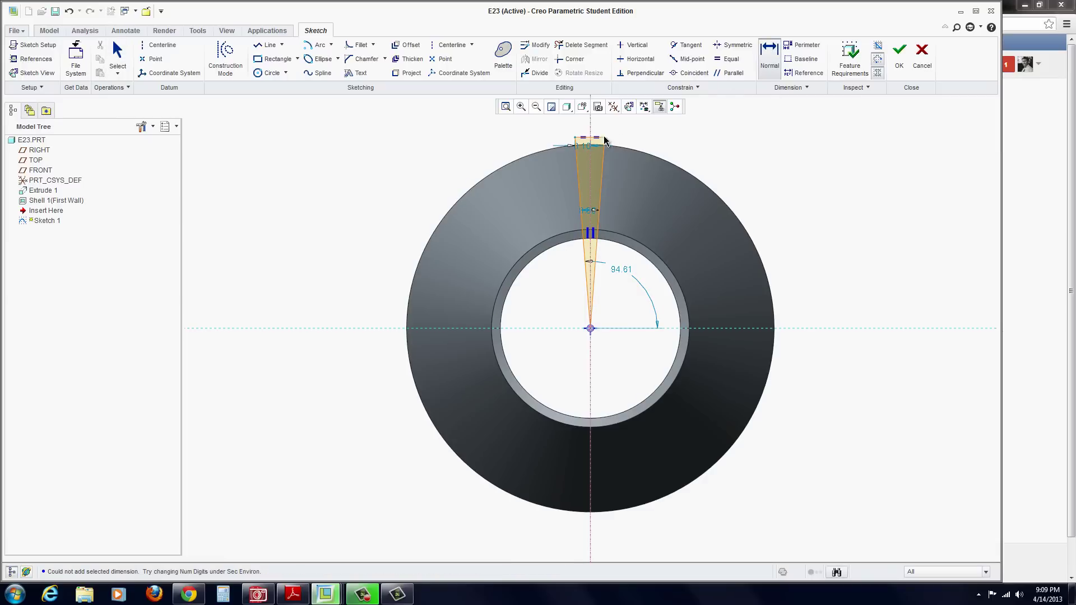
pyautogui.click(605, 329)
pyautogui.middleClick(779, 247)
pyautogui.middleClick(777, 245)
# Step: Add a 1.30 height dimension from the wedge's top-right vertex to the centre
pyautogui.click(769, 56)
pyautogui.click(604, 137)
pyautogui.click(591, 330)
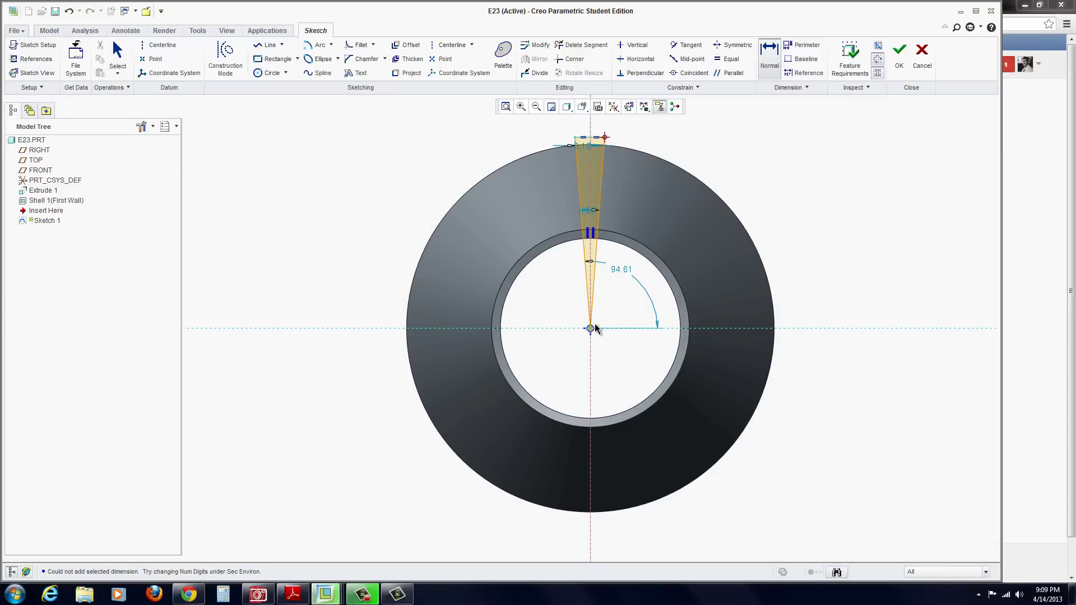
pyautogui.middleClick(653, 283)
pyautogui.middleClick(742, 203)
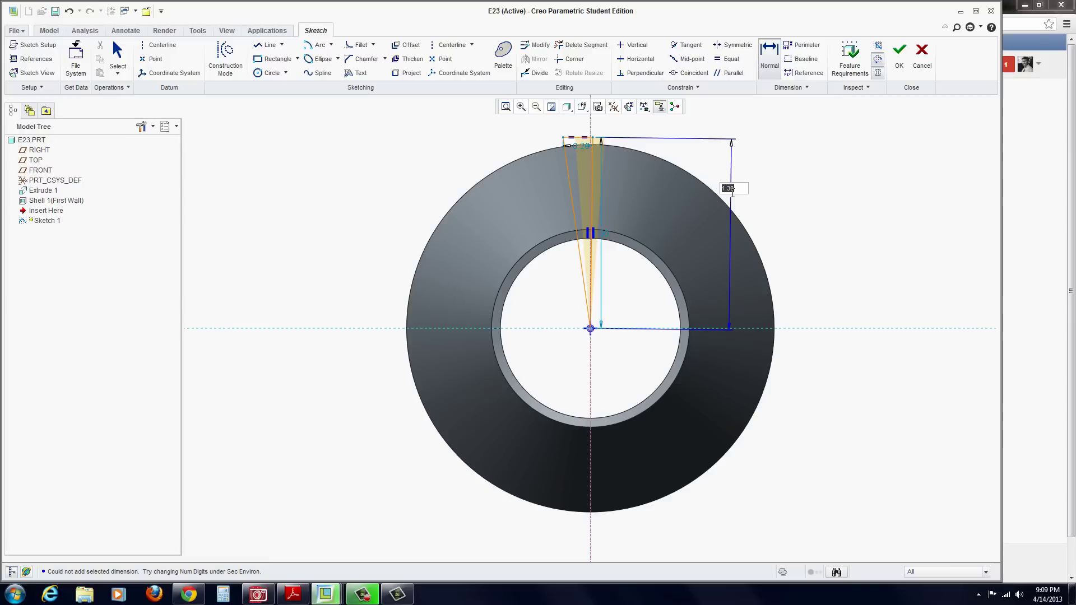
pyautogui.press('Return')
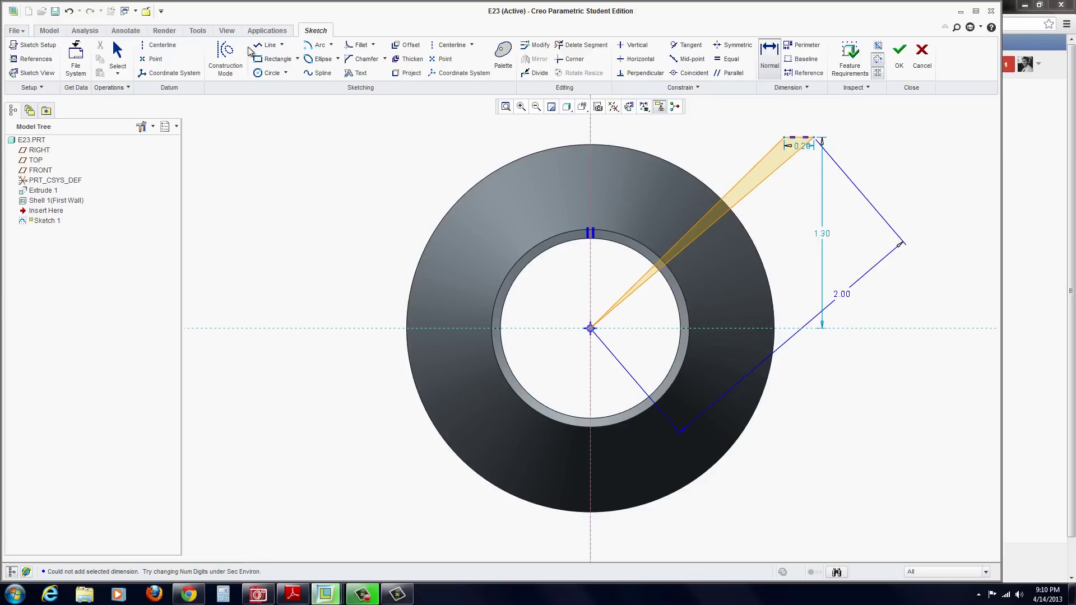
# Step: Undo the sideways swing, delete the 1.30 dimension, and re-enter the 1.28 dimension
pyautogui.click(70, 11)
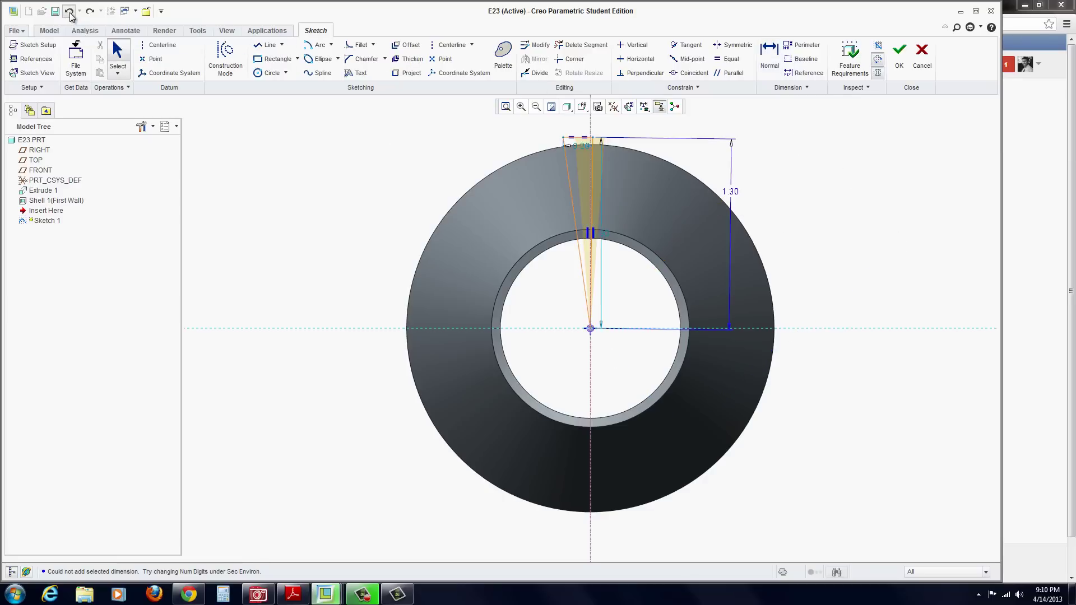
pyautogui.click(729, 191)
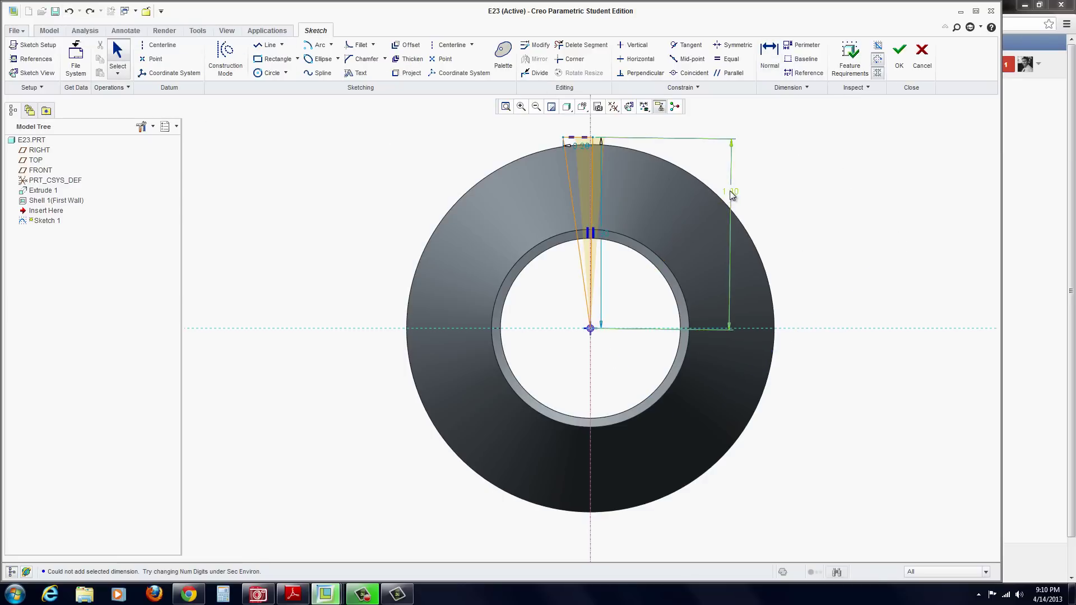
pyautogui.press('Delete')
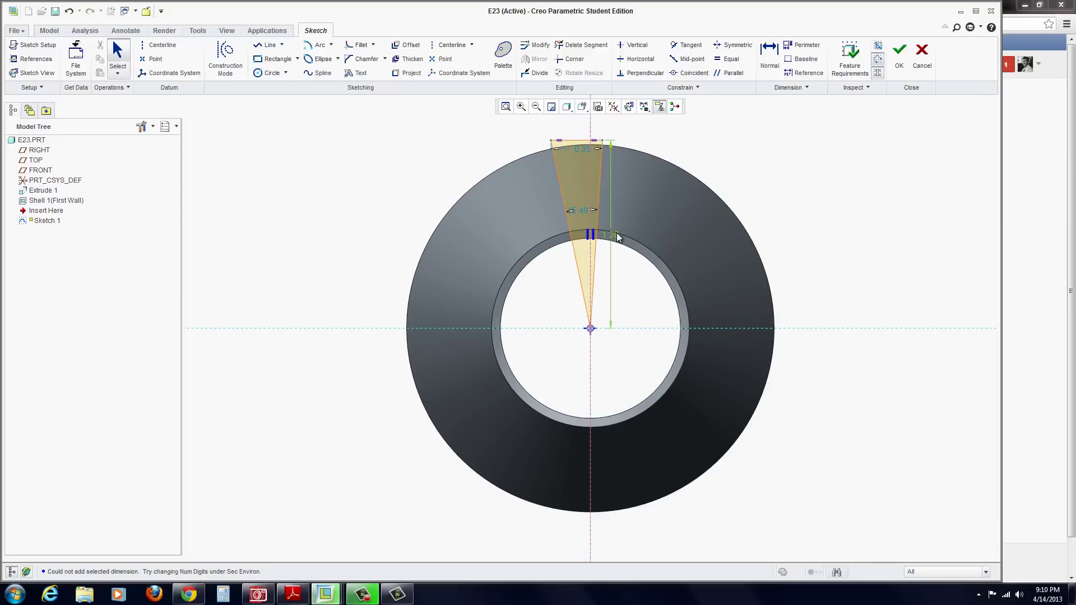
pyautogui.doubleClick(614, 240)
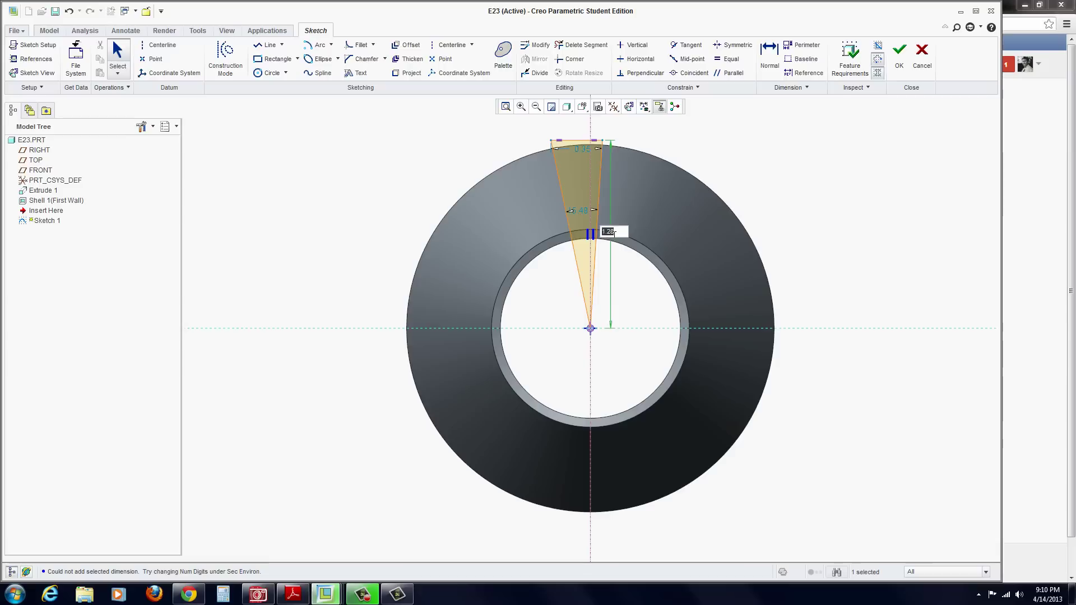
pyautogui.press('Return')
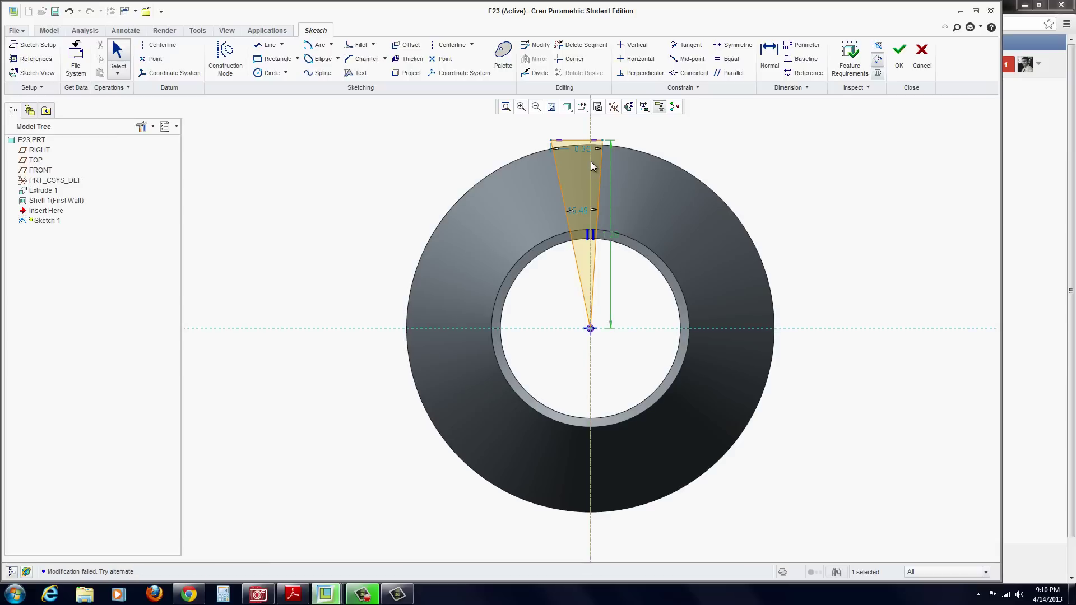
pyautogui.click(625, 150)
# Step: Make the wedge's two top vertices symmetric about the vertical centerline
pyautogui.click(727, 48)
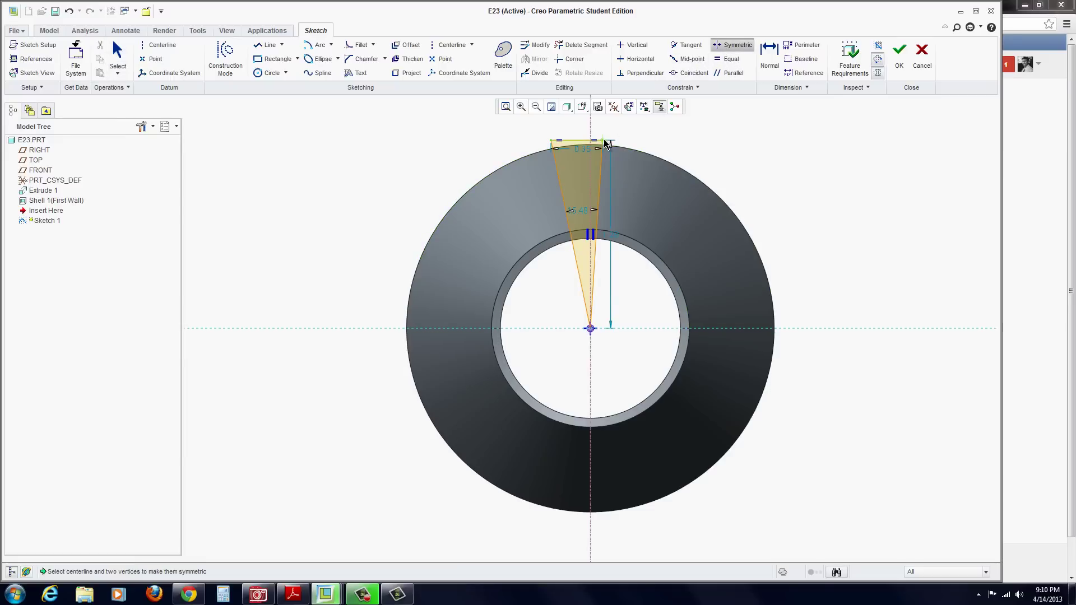
pyautogui.click(604, 141)
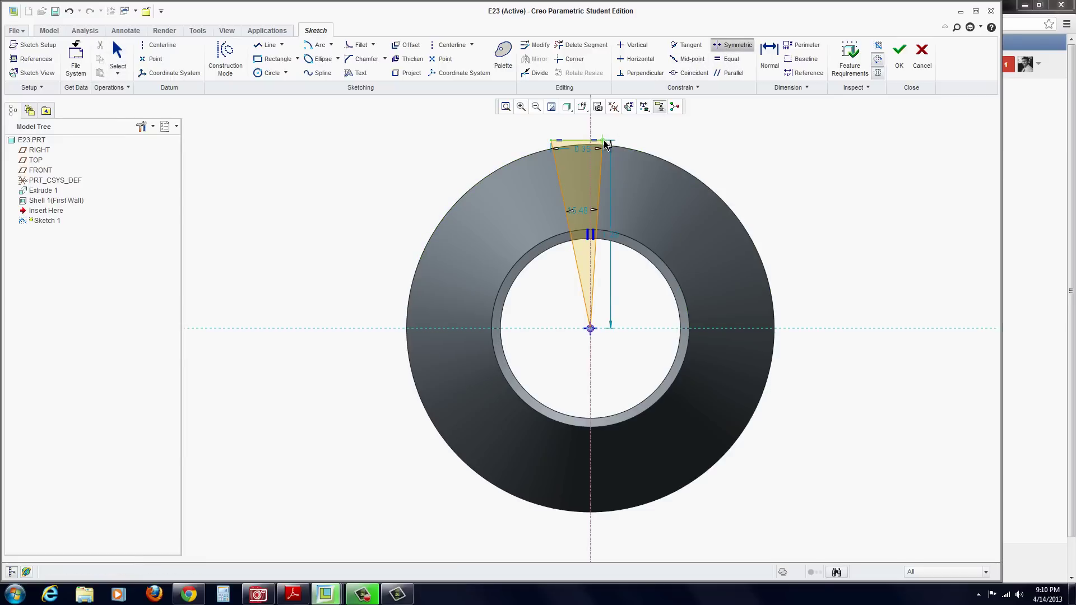
pyautogui.click(552, 143)
pyautogui.click(591, 135)
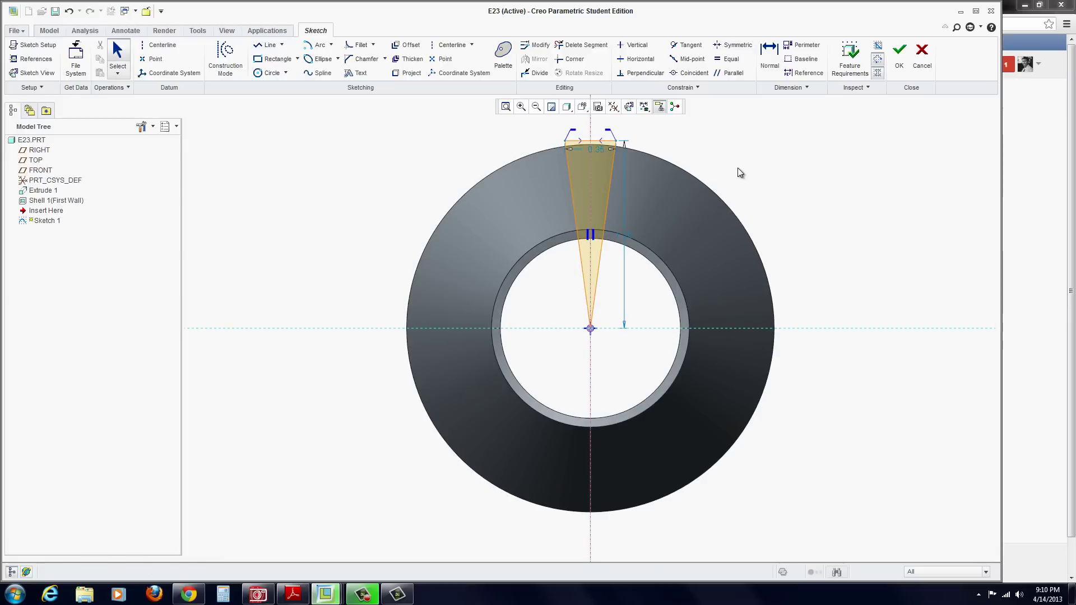
# Step: Set the wedge's top width dimension to 1 and finish the sketch
pyautogui.click(770, 56)
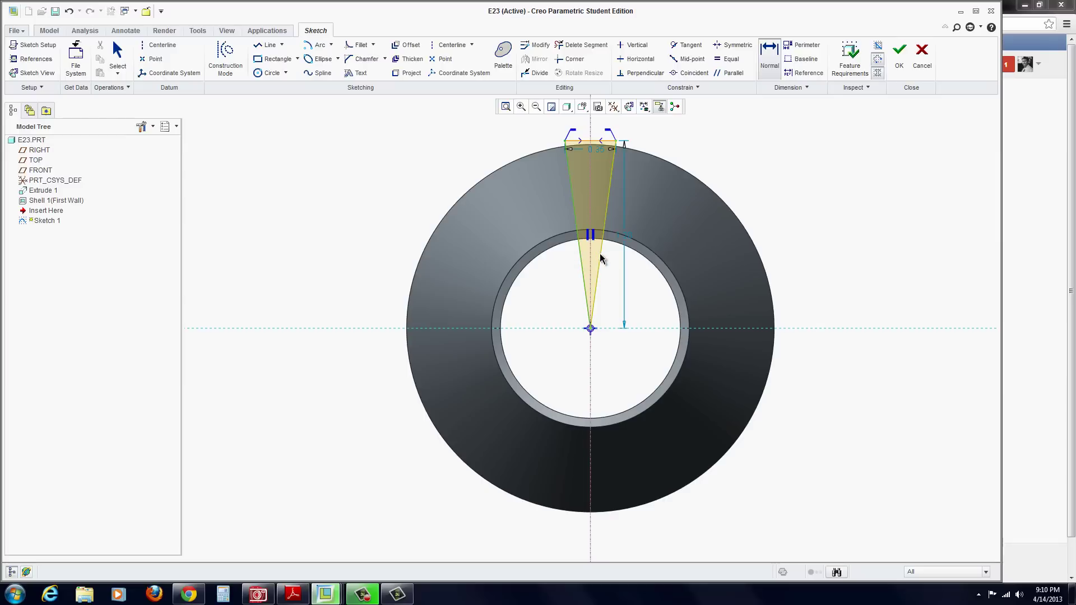
pyautogui.middleClick(595, 127)
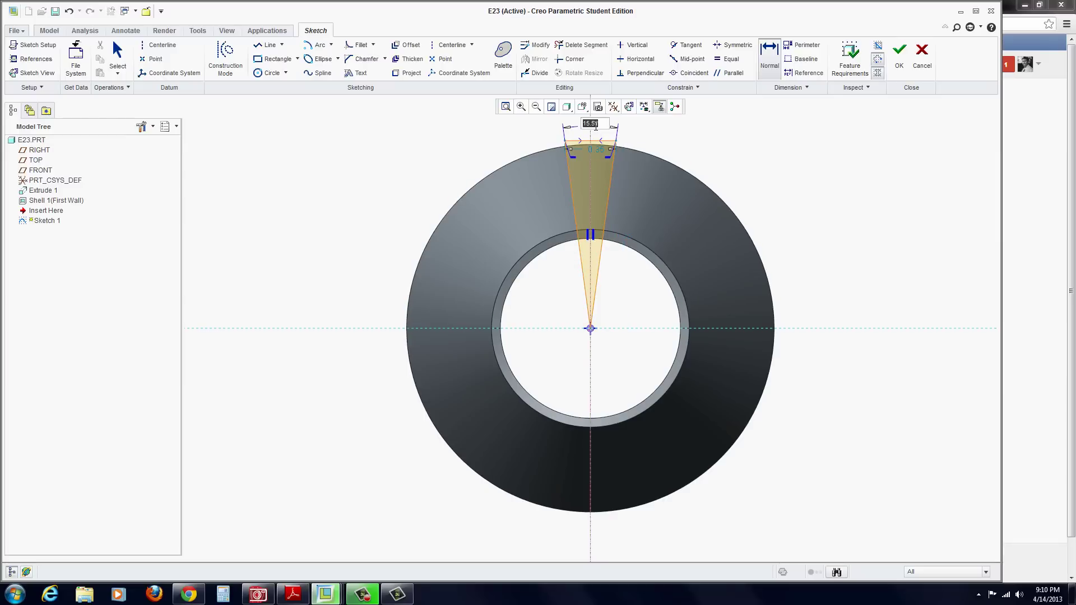
pyautogui.write('1')
pyautogui.press('Return')
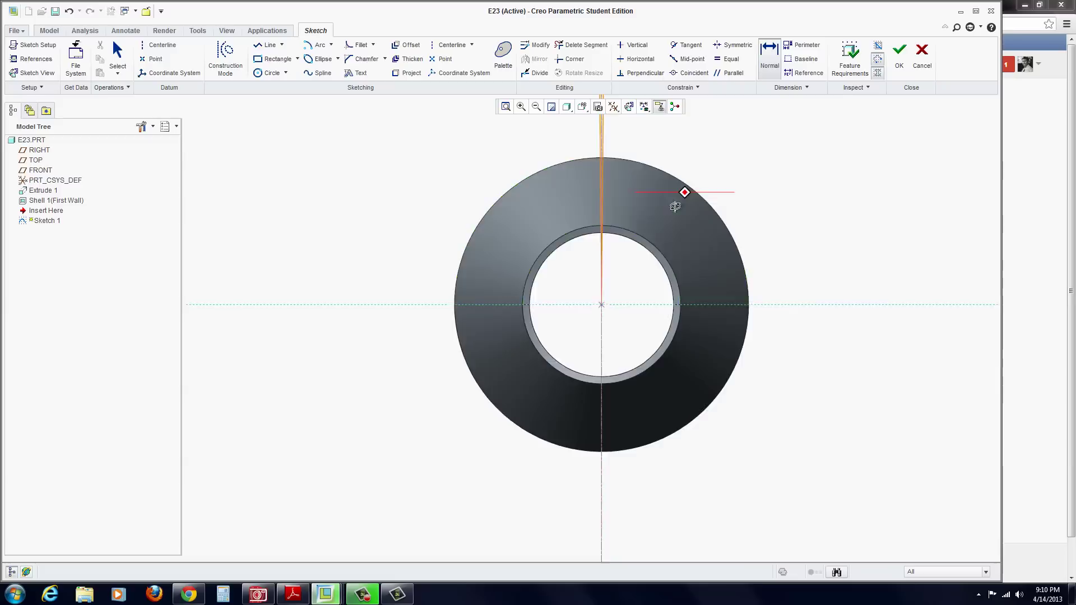
pyautogui.moveTo(677, 204); pyautogui.dragTo(657, 220, button='middle')
pyautogui.click(899, 56)
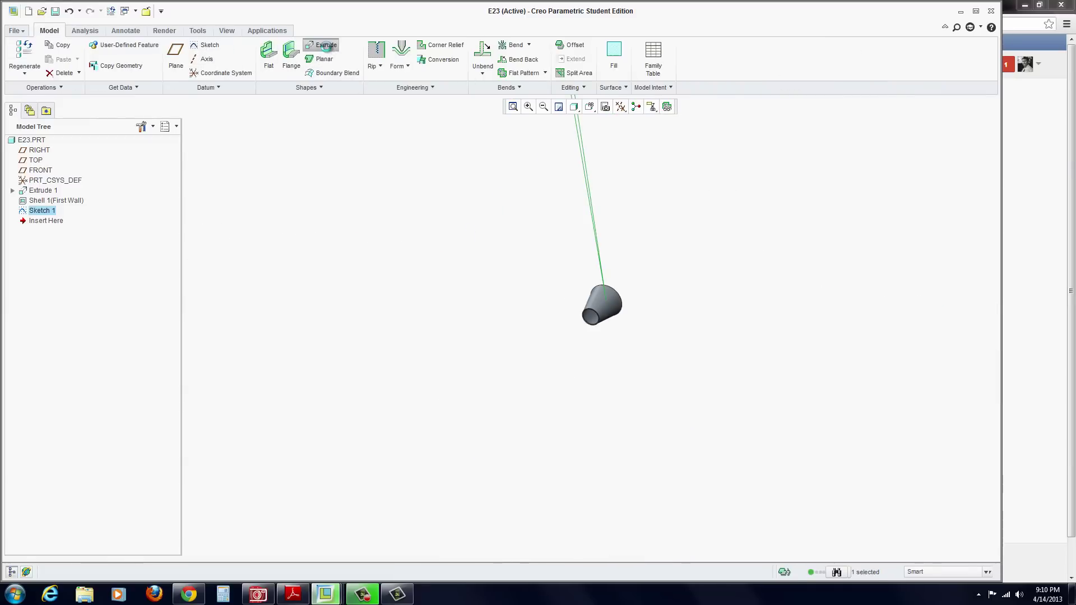
# Step: Extrude Sketch 1 with Through Until depth to cut a thin slit along the cone wall
pyautogui.click(323, 44)
pyautogui.scroll(-5, 603, 297)
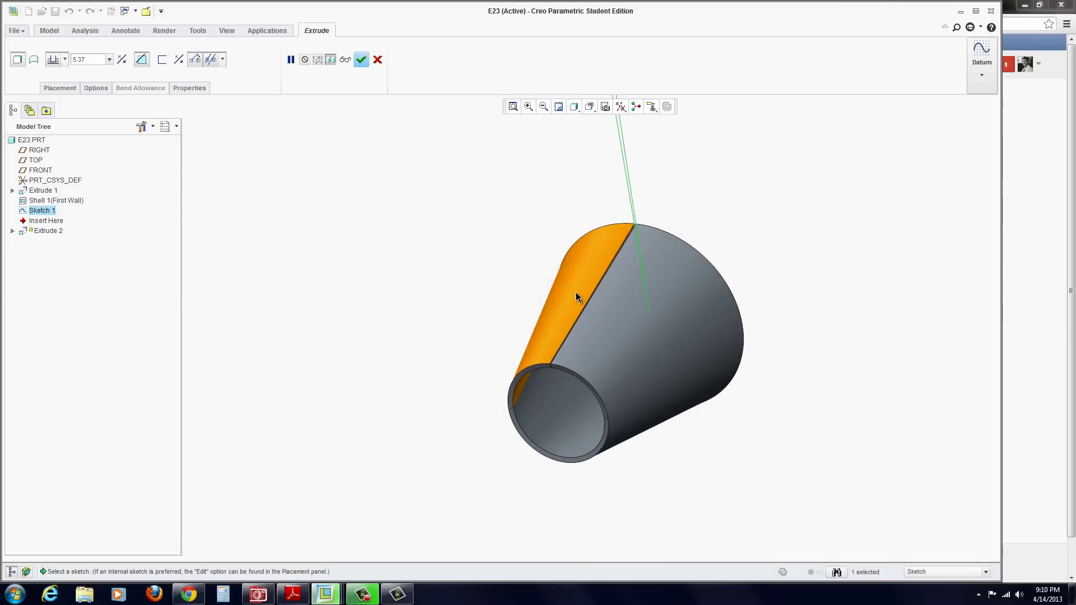
pyautogui.moveTo(458, 327); pyautogui.dragTo(461, 325, button='middle')
pyautogui.click(65, 60)
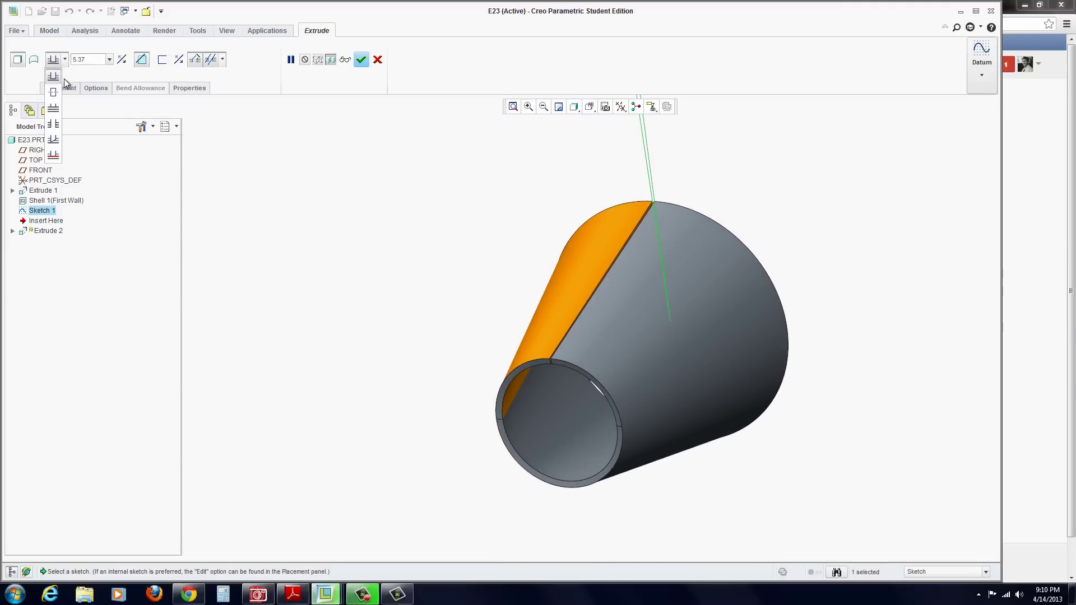
pyautogui.click(53, 124)
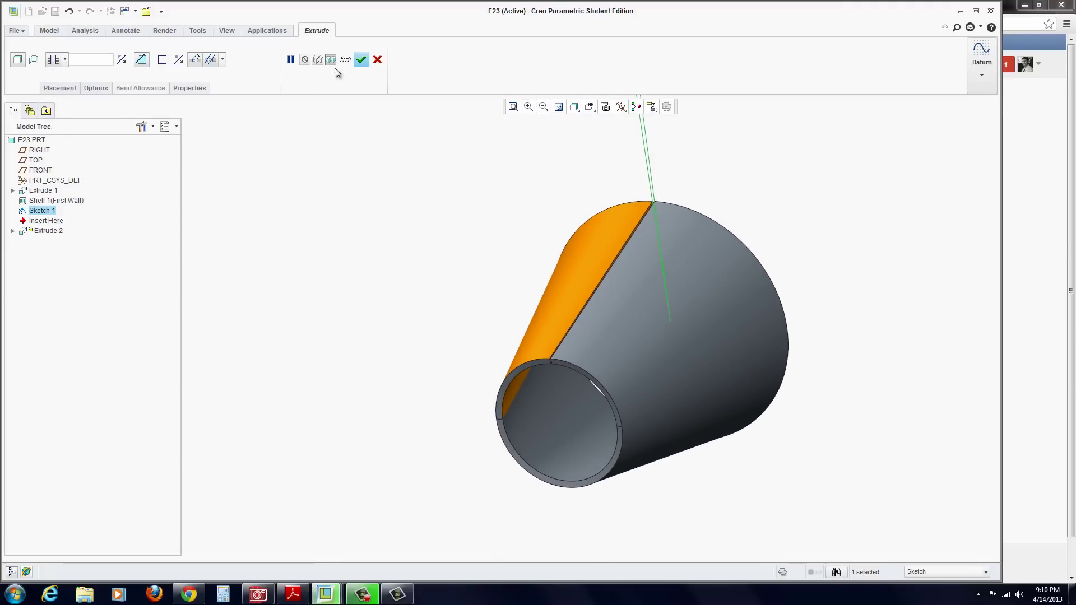
pyautogui.click(362, 59)
pyautogui.moveTo(472, 324); pyautogui.dragTo(620, 377, button='middle')
pyautogui.click(548, 415)
# Step: Unbend the slit cone using the default fixed edge and view the flat pattern
pyautogui.click(580, 171)
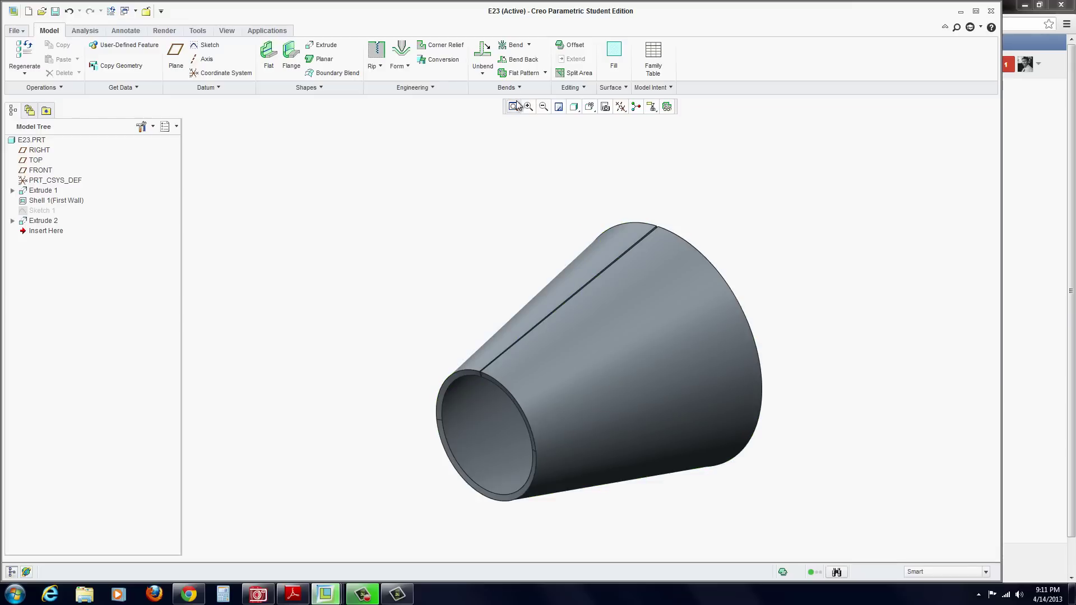
pyautogui.click(484, 55)
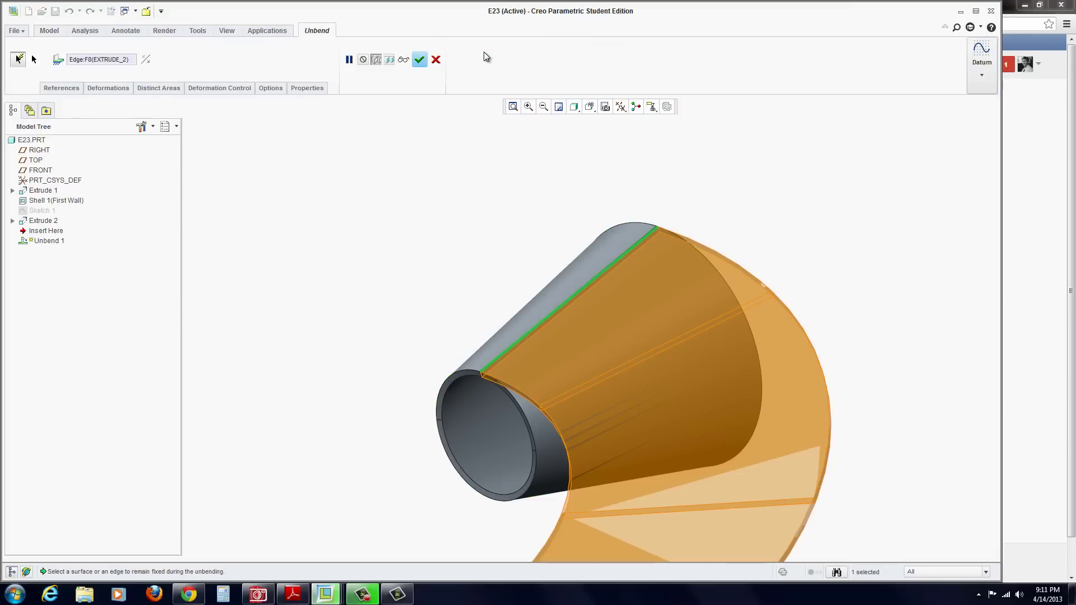
pyautogui.middleClick(487, 306)
pyautogui.scroll(-3, 488, 306)
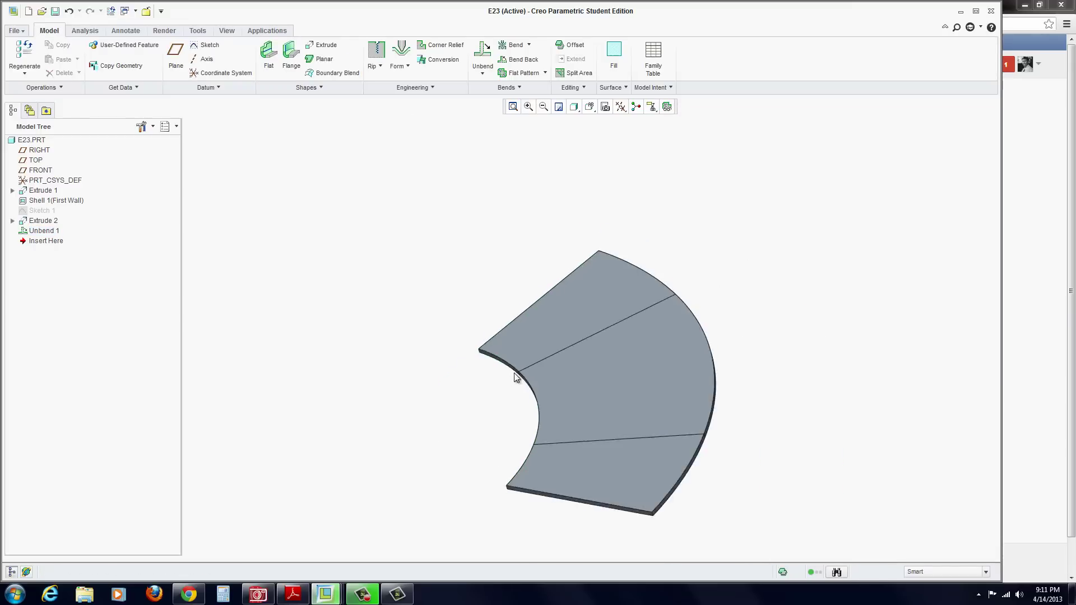
pyautogui.moveTo(519, 370); pyautogui.dragTo(568, 374, button='middle')
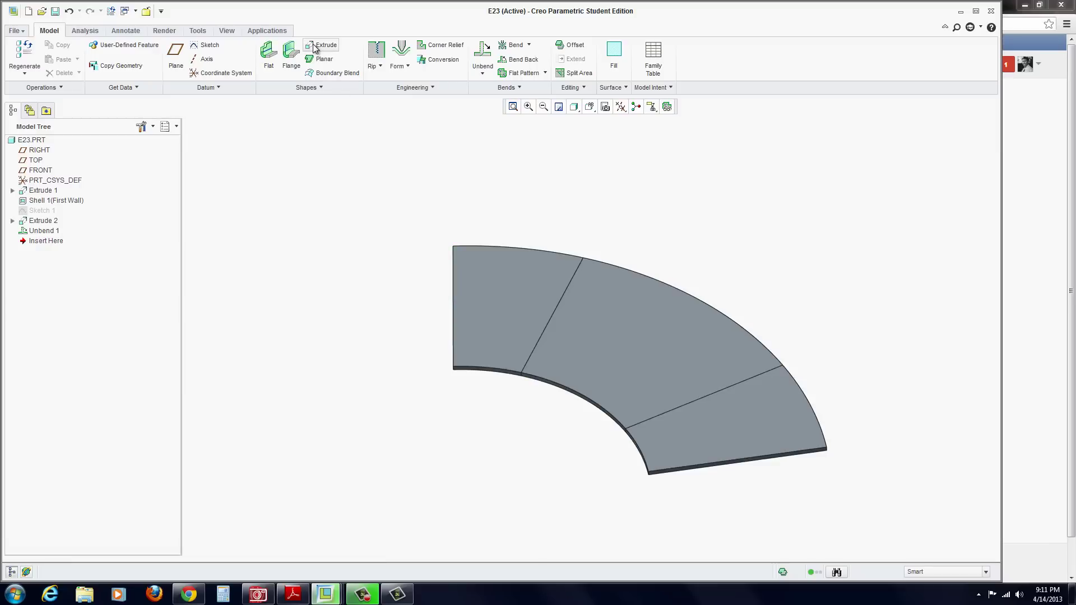
# Step: Start Sketch 2 on the middle face of the flattened blank
pyautogui.click(220, 44)
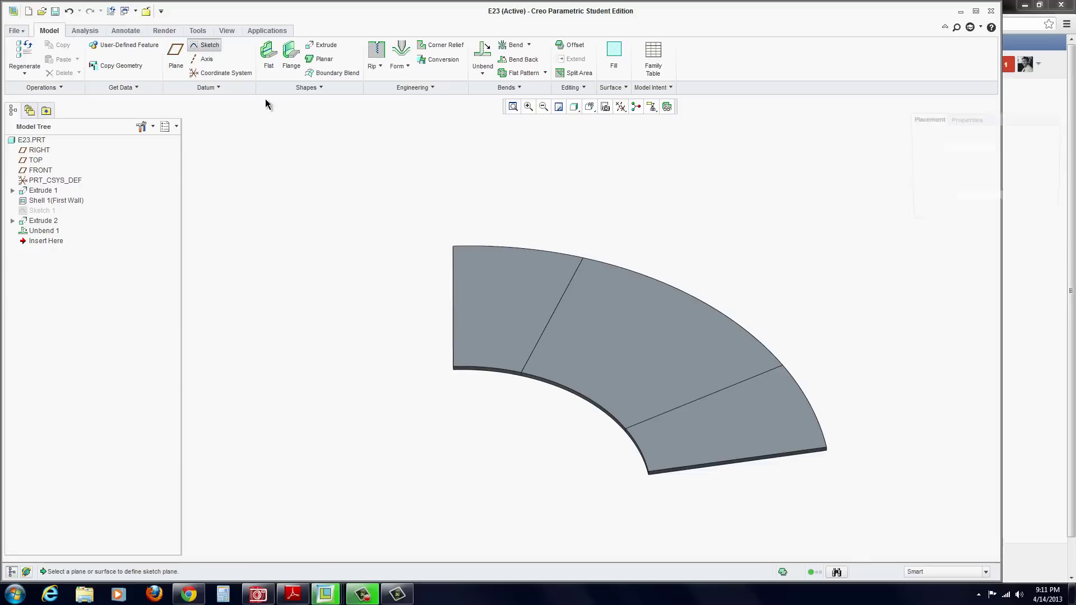
pyautogui.click(613, 333)
pyautogui.middleClick(613, 332)
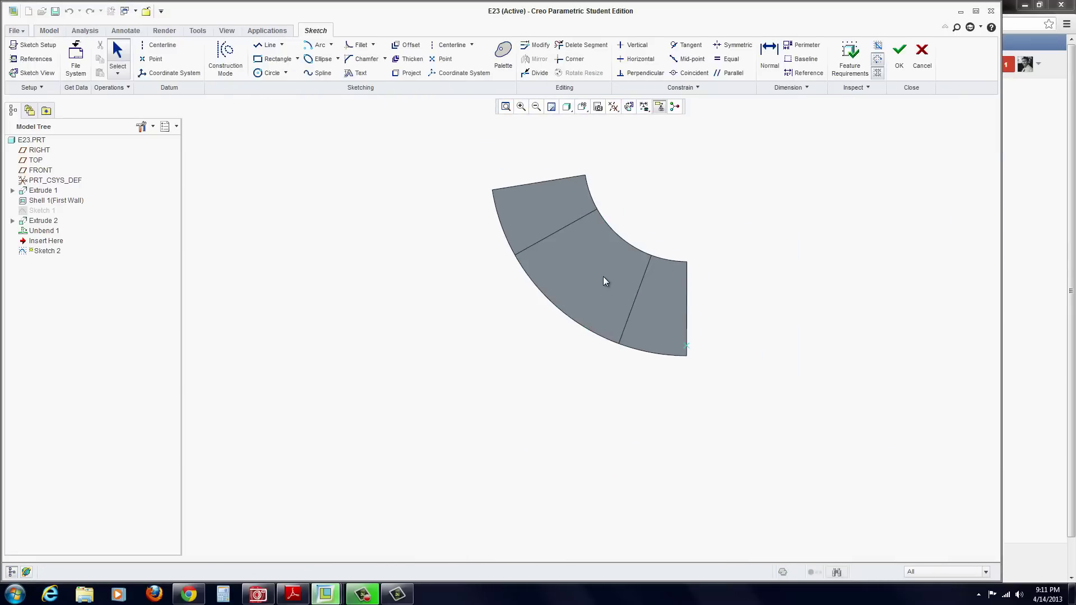
pyautogui.scroll(2, 603, 175)
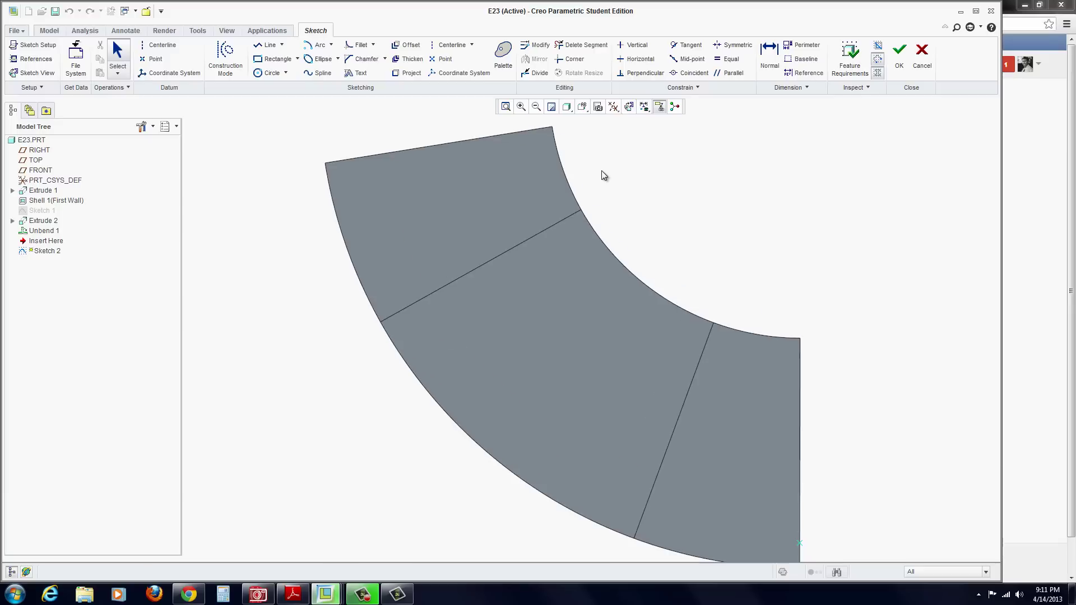
# Step: Draw a three-point arc across the sheet panels and make it construction geometry
pyautogui.click(330, 49)
pyautogui.click(341, 62)
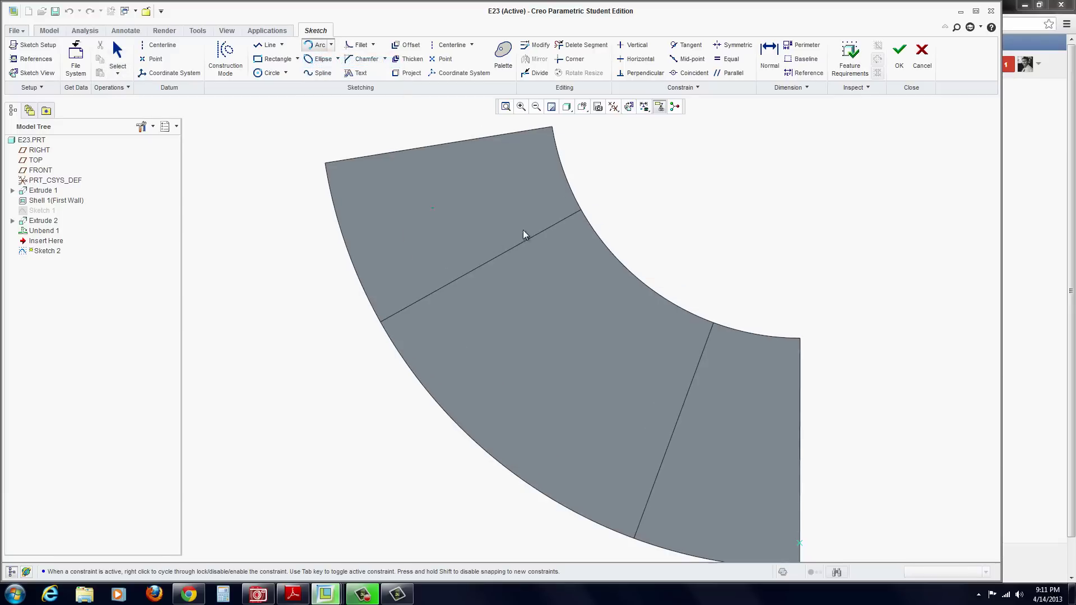
pyautogui.click(527, 197)
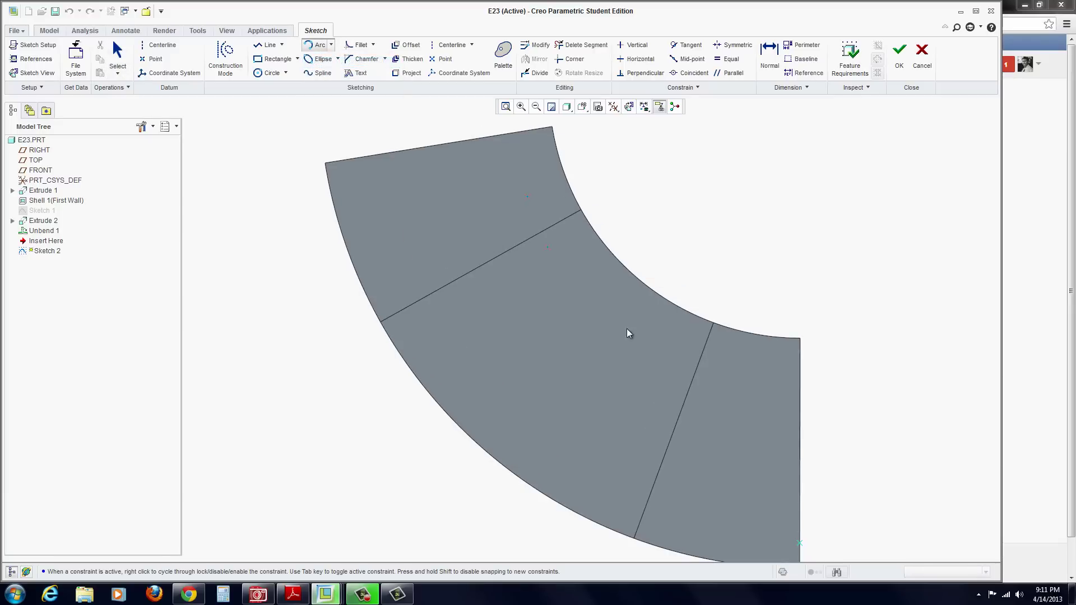
pyautogui.click(750, 379)
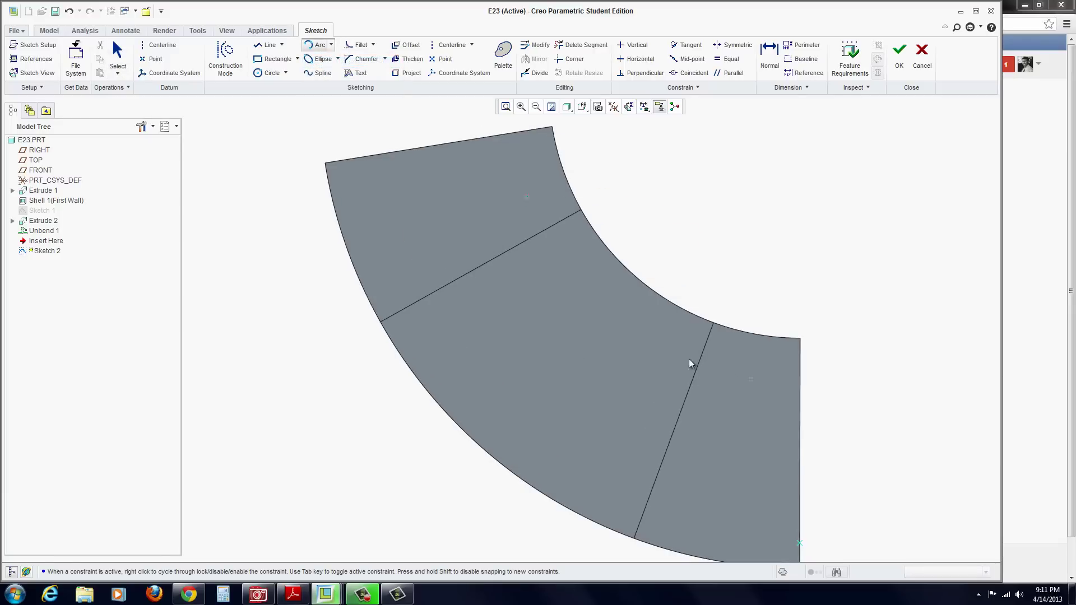
pyautogui.click(617, 321)
pyautogui.middleClick(675, 269)
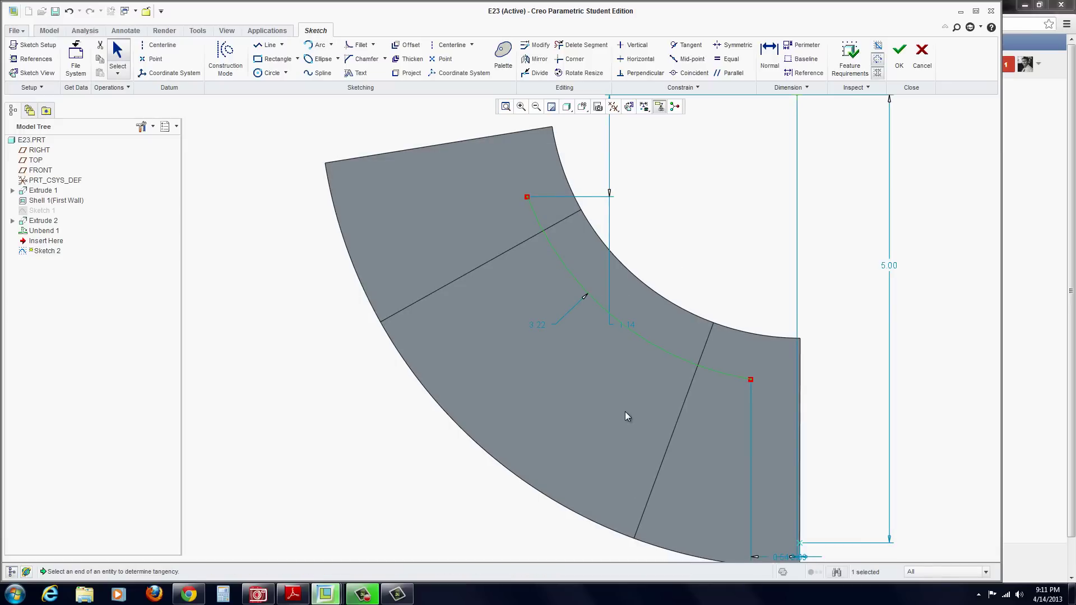
pyautogui.rightClick(657, 348)
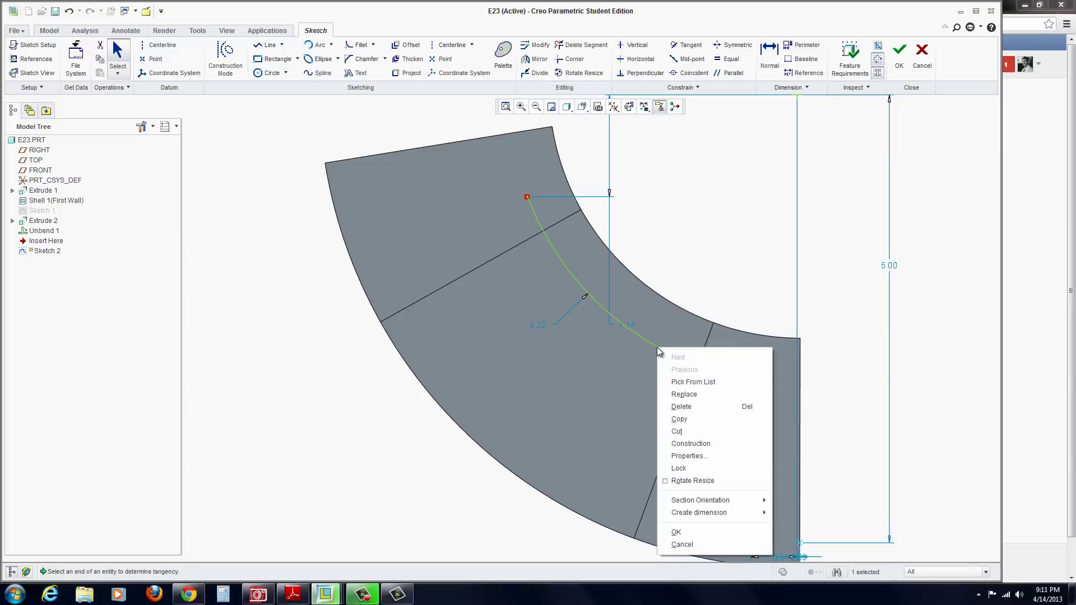
pyautogui.click(689, 444)
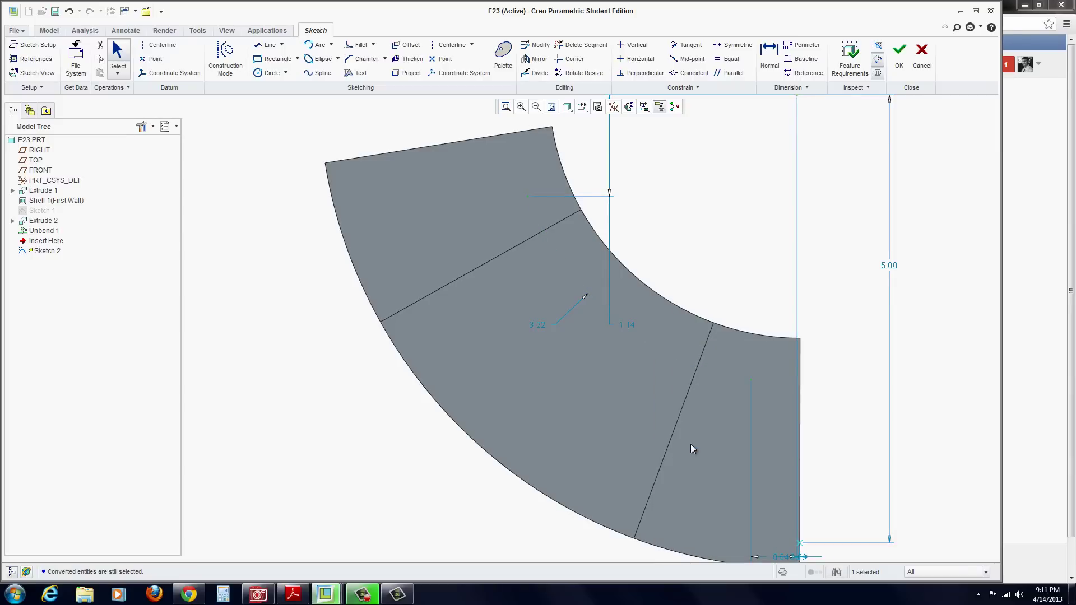
pyautogui.click(393, 468)
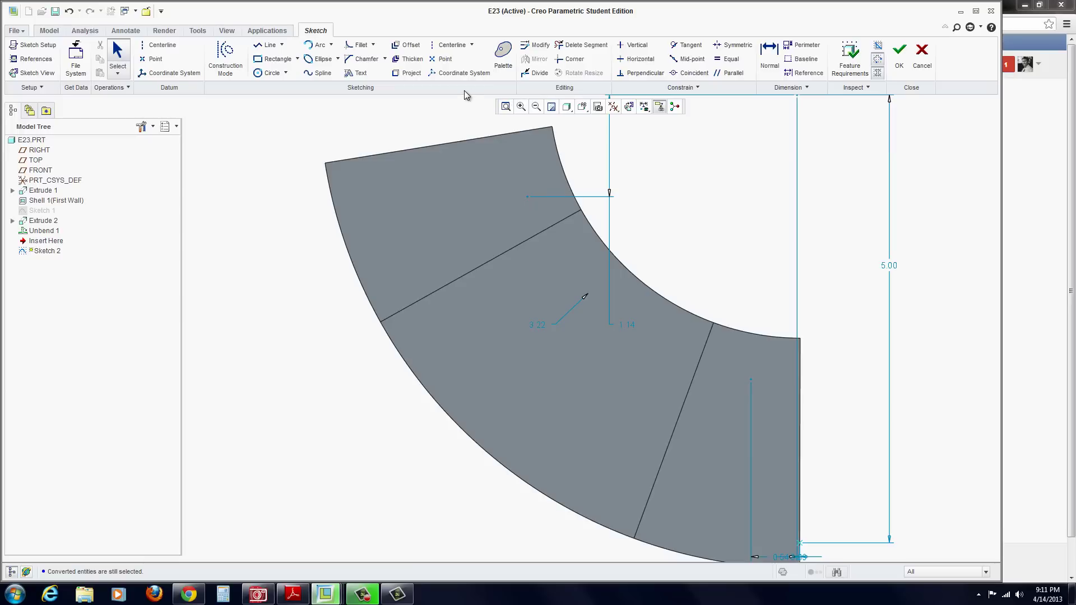
# Step: Define a text entity's height line on the right panel and enter ELGIN
pyautogui.click(359, 73)
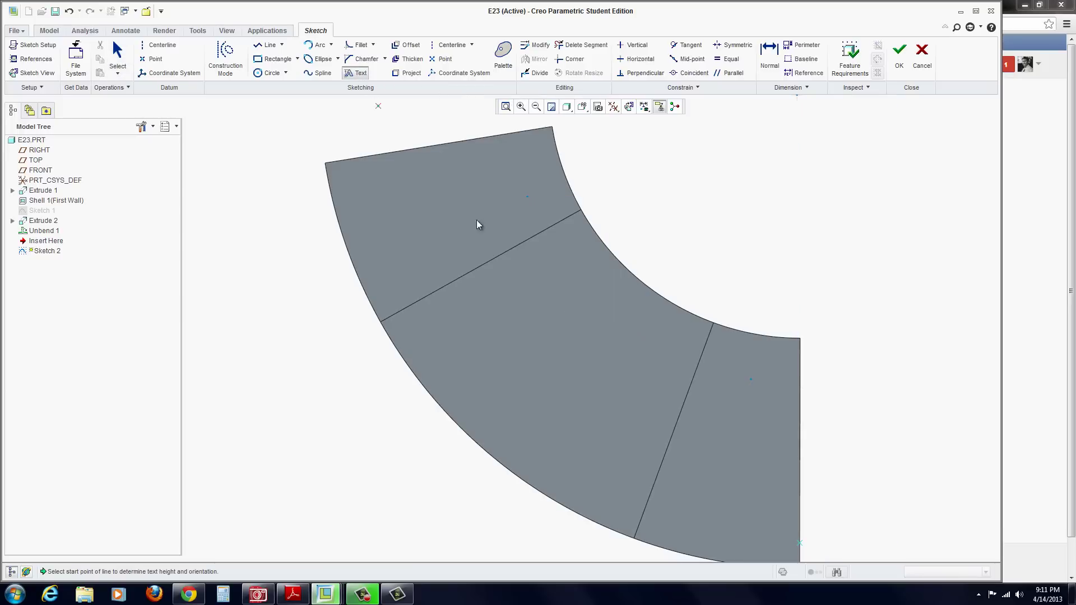
pyautogui.click(751, 380)
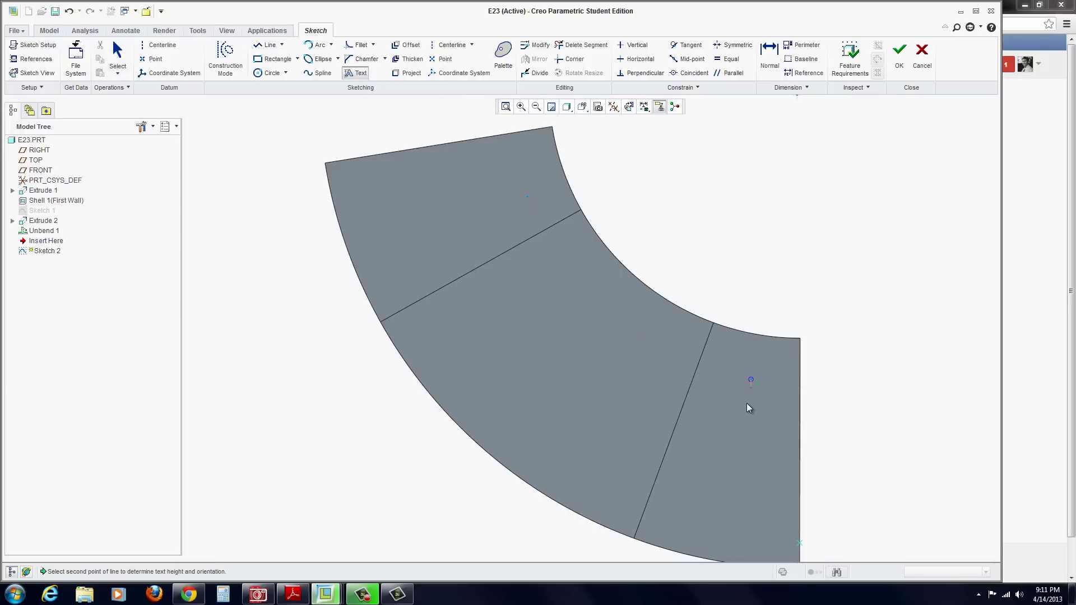
pyautogui.click(739, 492)
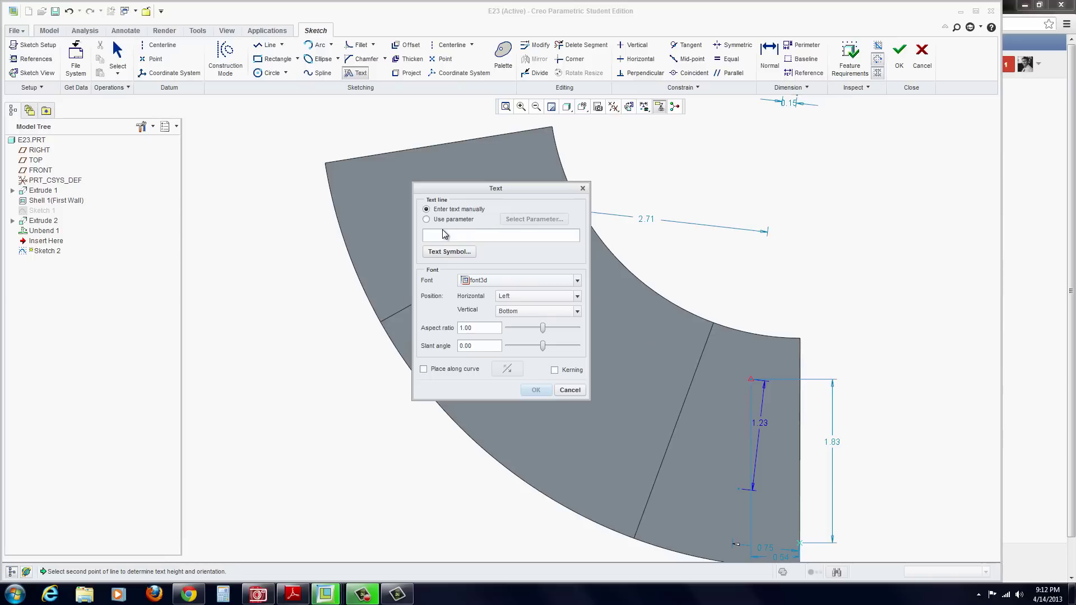
pyautogui.write('ELGIN')
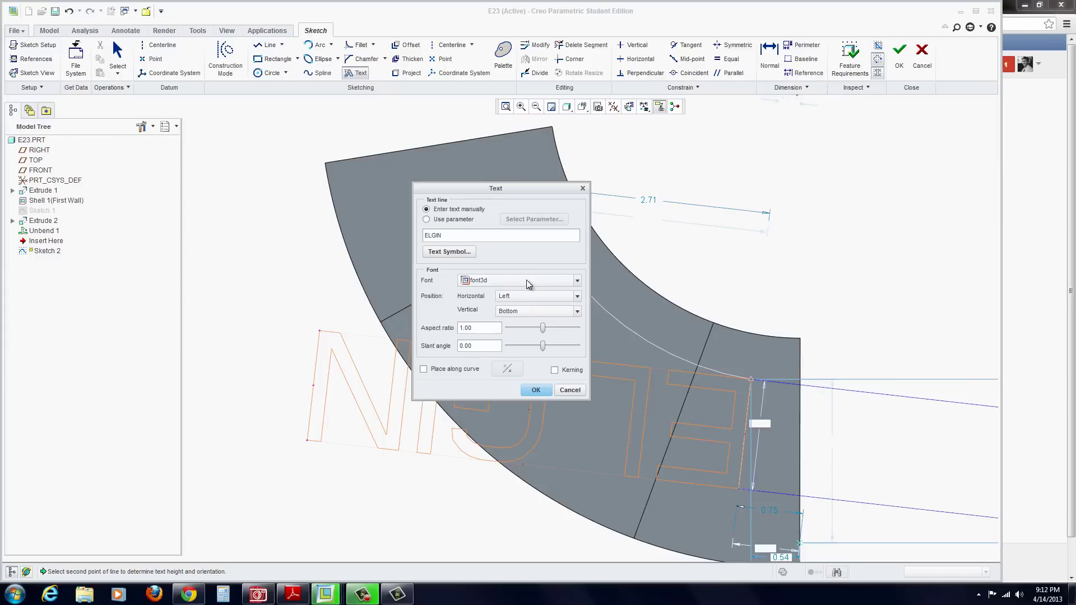
# Step: Place the ELGIN text along the construction arc, flipped, in CG Omega Bold font
pyautogui.click(423, 369)
pyautogui.click(683, 363)
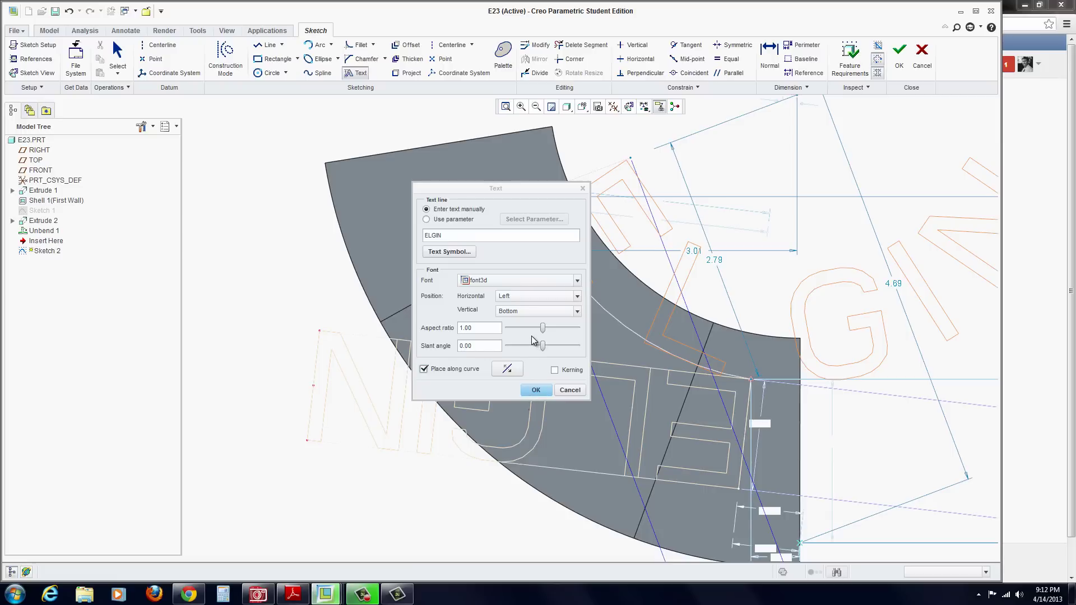
pyautogui.click(506, 371)
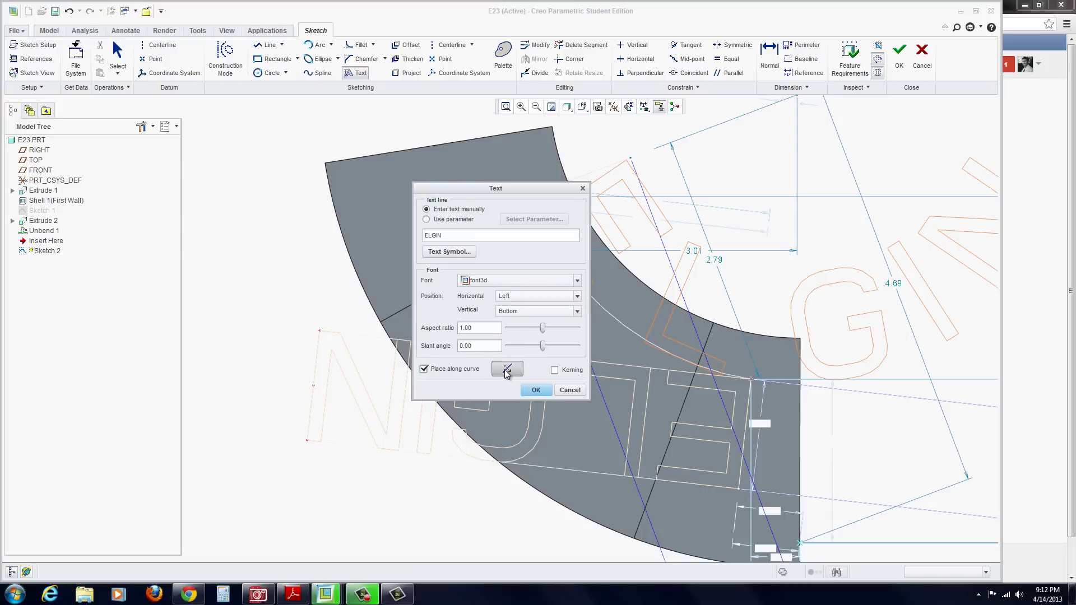
pyautogui.moveTo(528, 189); pyautogui.dragTo(321, 252)
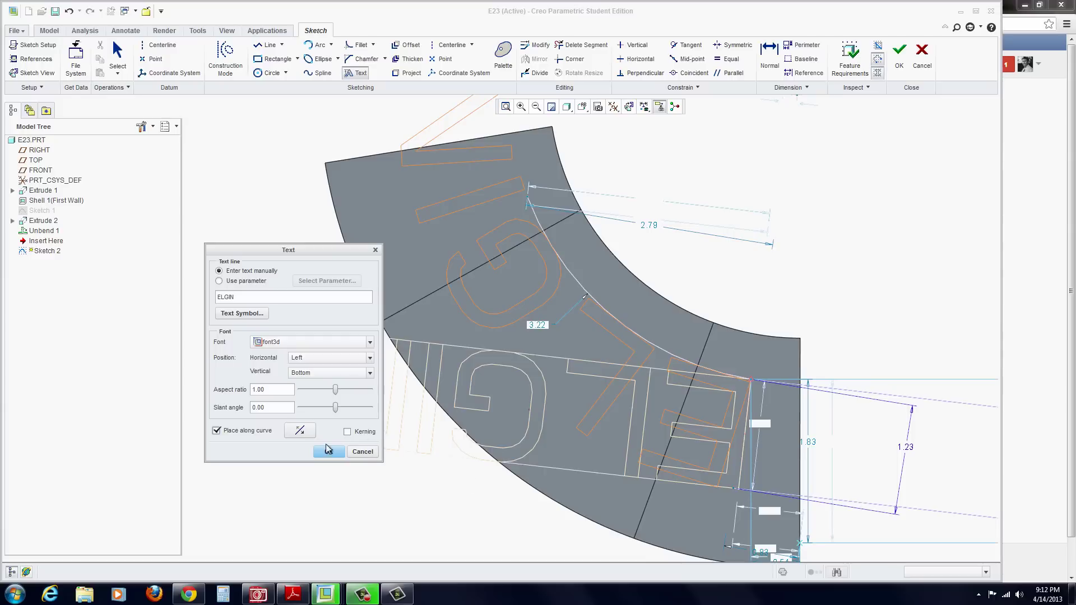
pyautogui.click(306, 344)
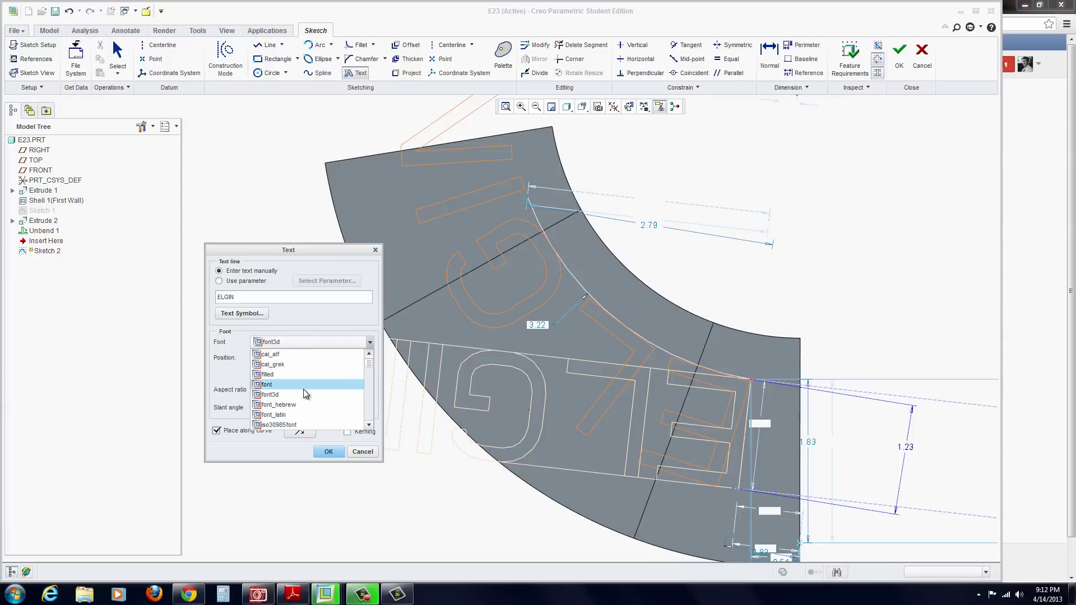
pyautogui.scroll(-5, 304, 392)
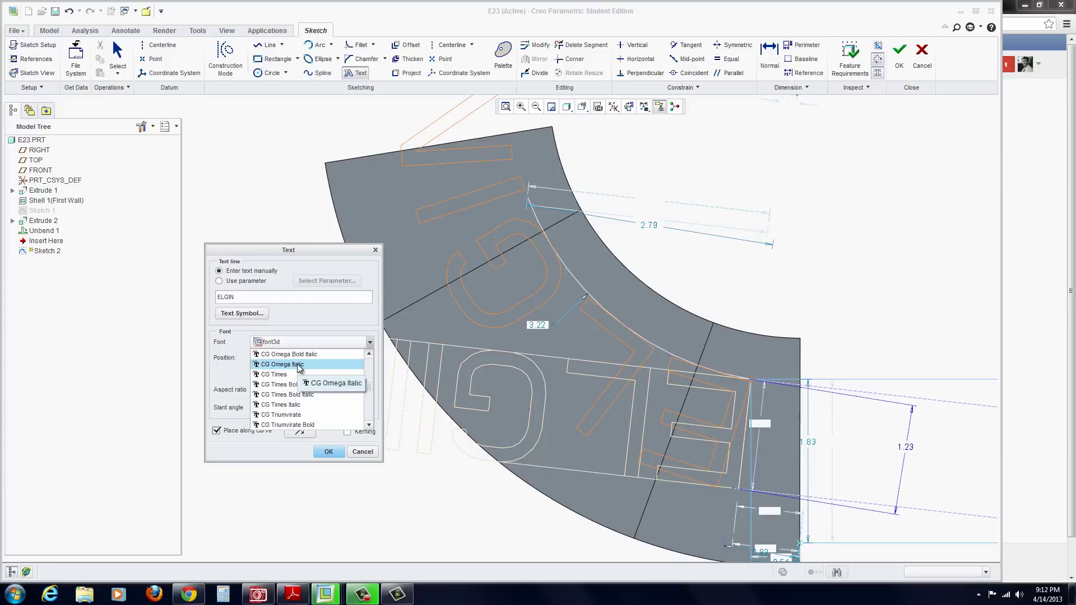
pyautogui.scroll(1, 299, 369)
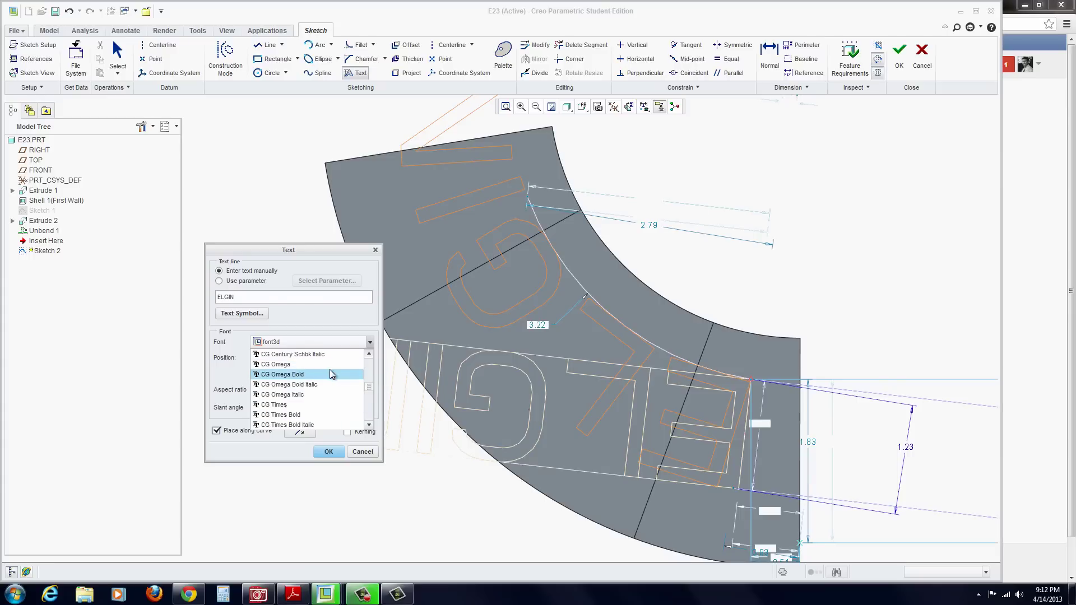
pyautogui.click(302, 375)
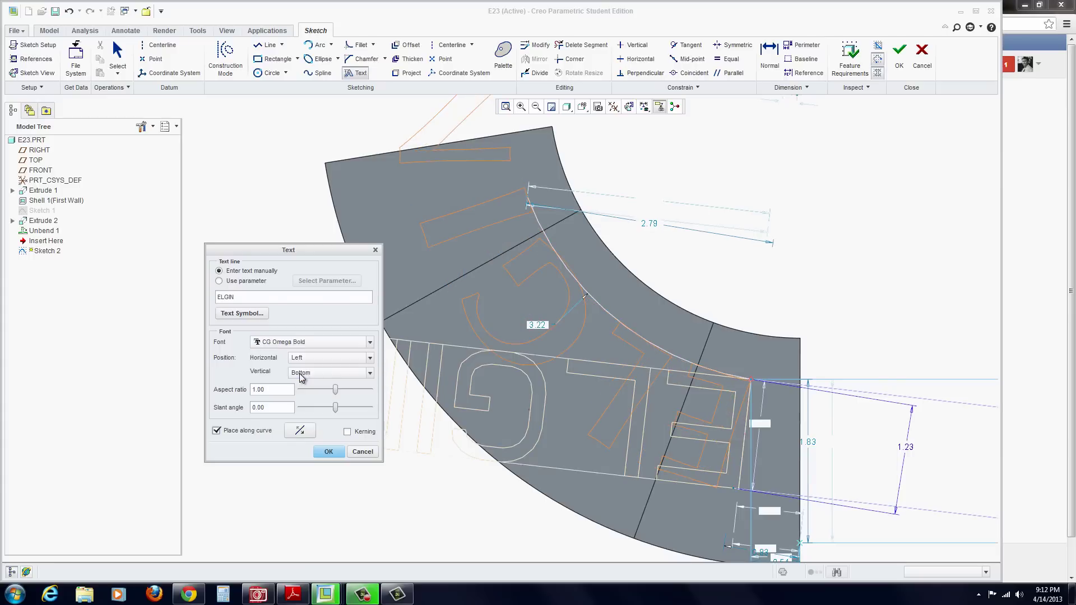
# Step: Confirm the curved ELGIN text and change its height from 1.23 to 1.00
pyautogui.click(327, 451)
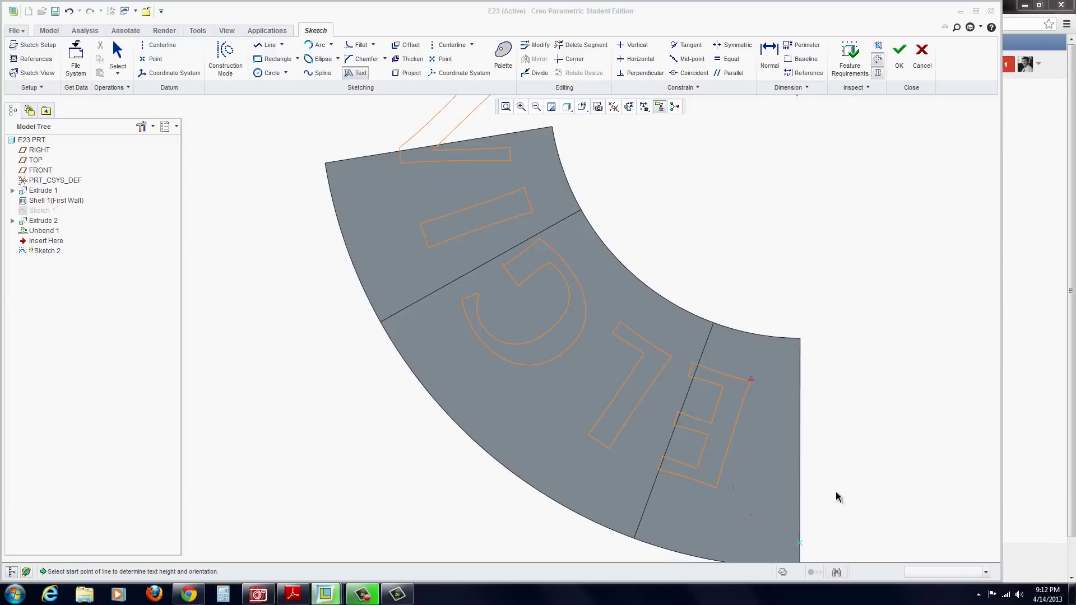
pyautogui.click(732, 488)
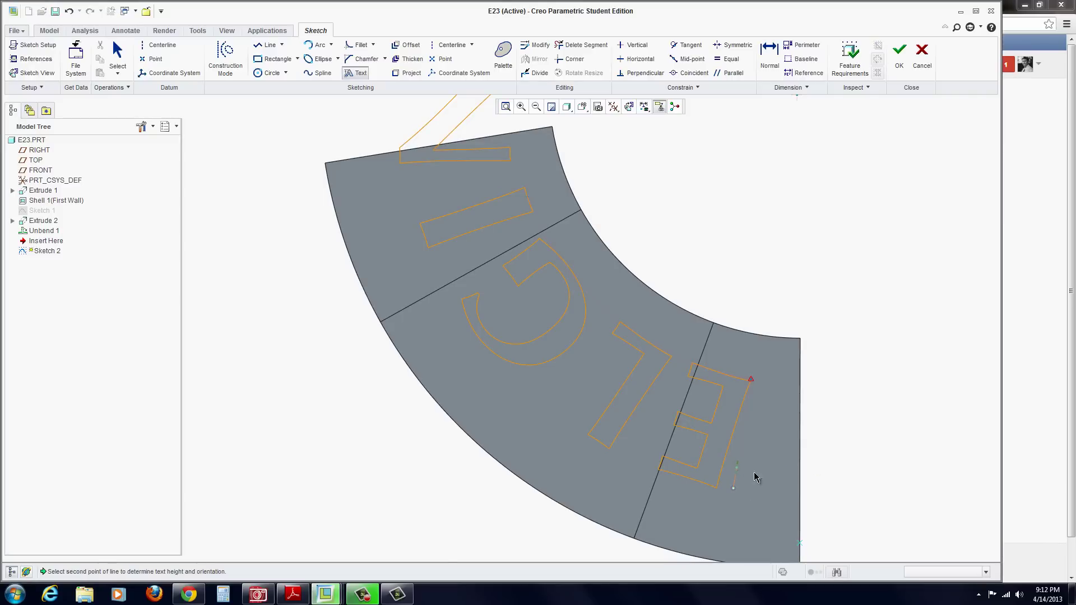
pyautogui.middleClick(754, 478)
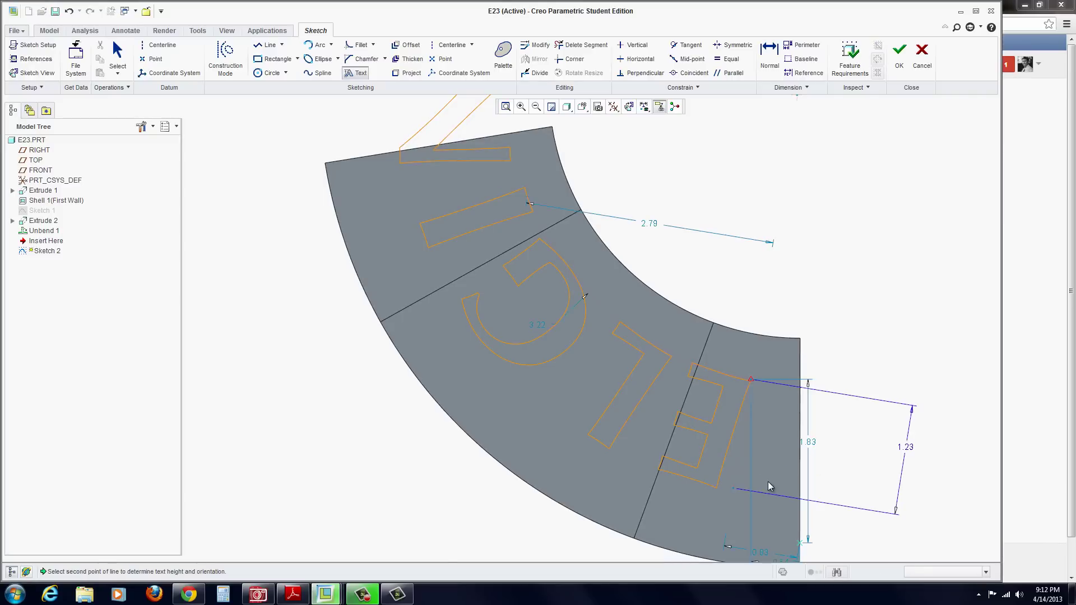
pyautogui.doubleClick(907, 448)
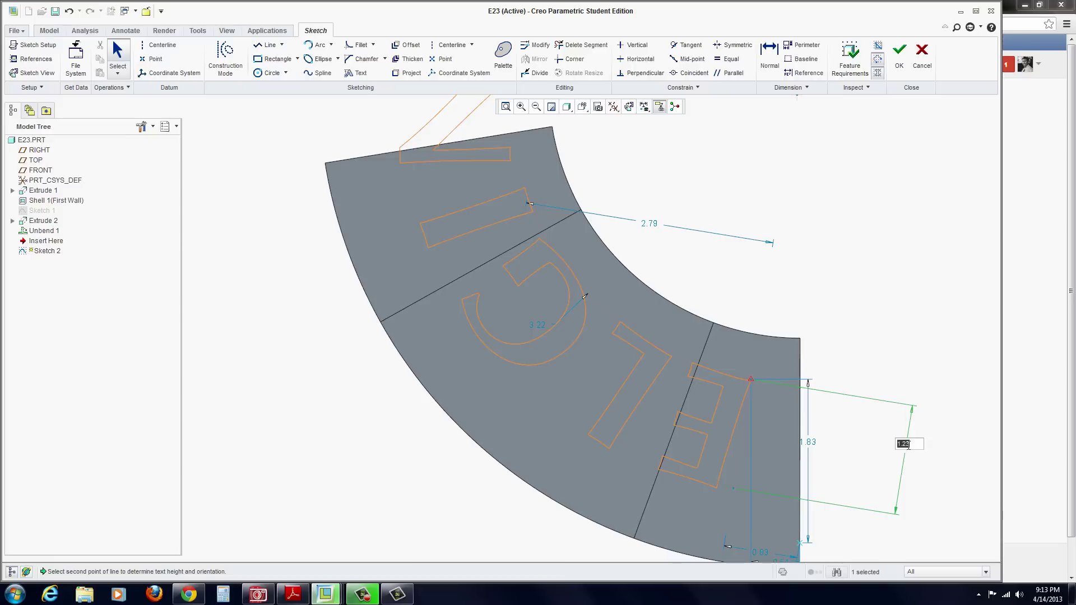
pyautogui.write('1')
pyautogui.press('Return')
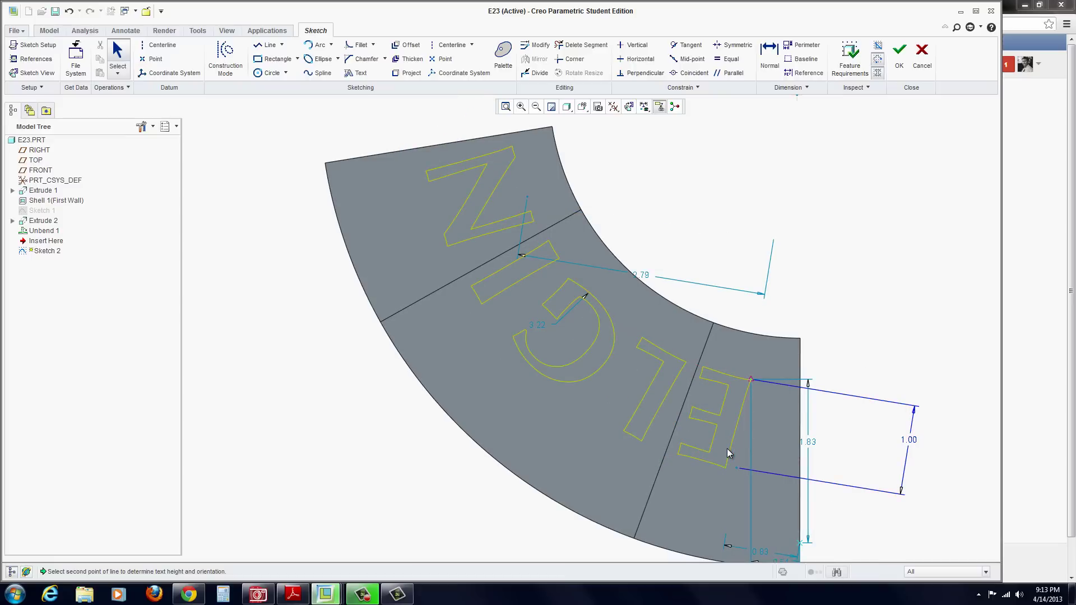
# Step: Lower the ELGIN text height to 0.75, then settle on 0.90
pyautogui.doubleClick(908, 441)
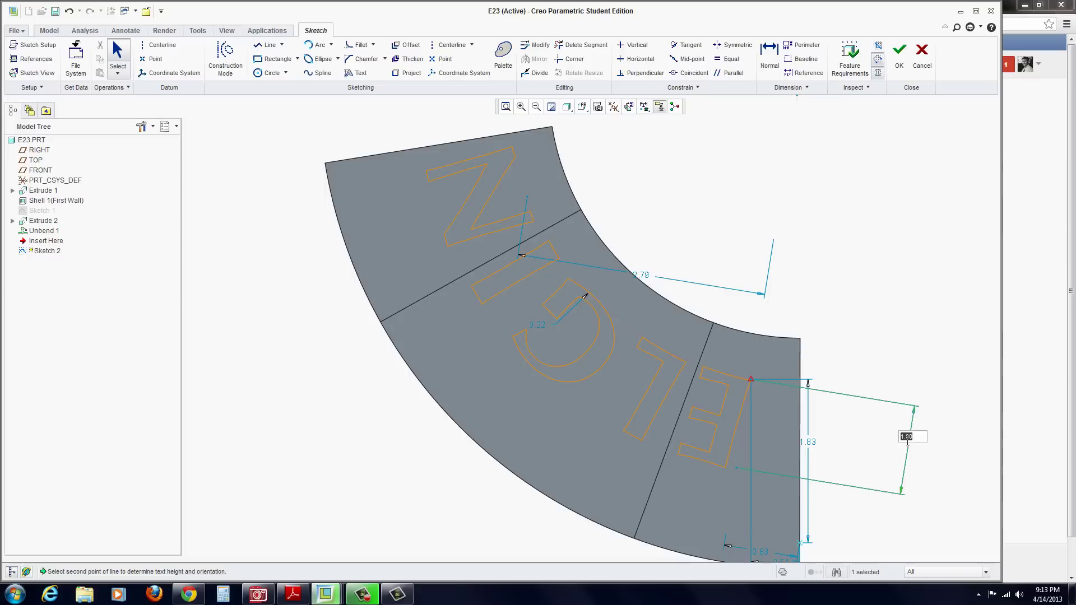
pyautogui.write('0.75')
pyautogui.press('Return')
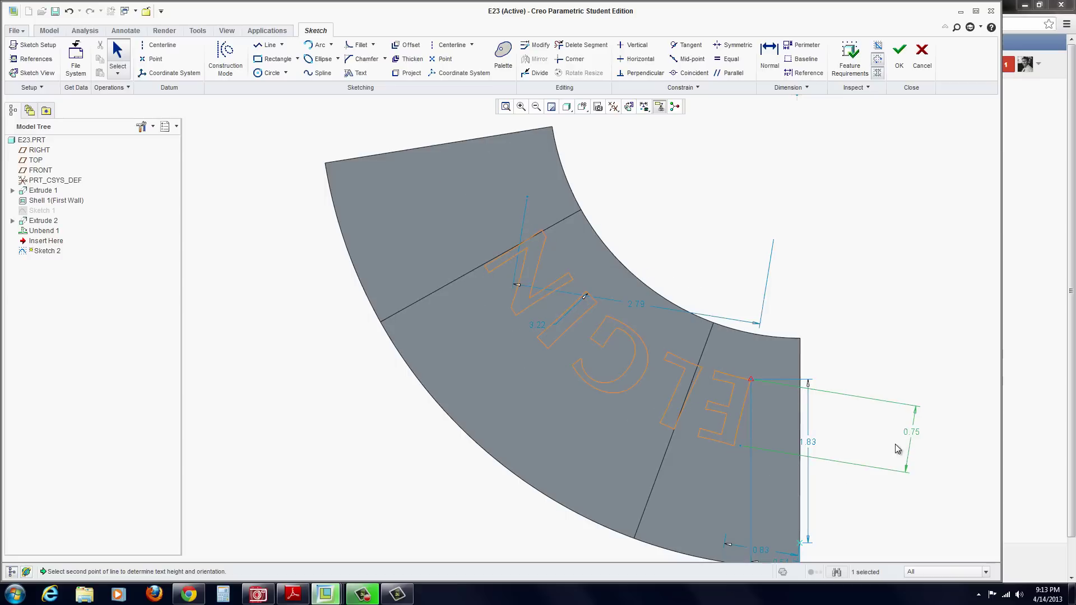
pyautogui.doubleClick(913, 435)
pyautogui.write('.9')
pyautogui.press('Return')
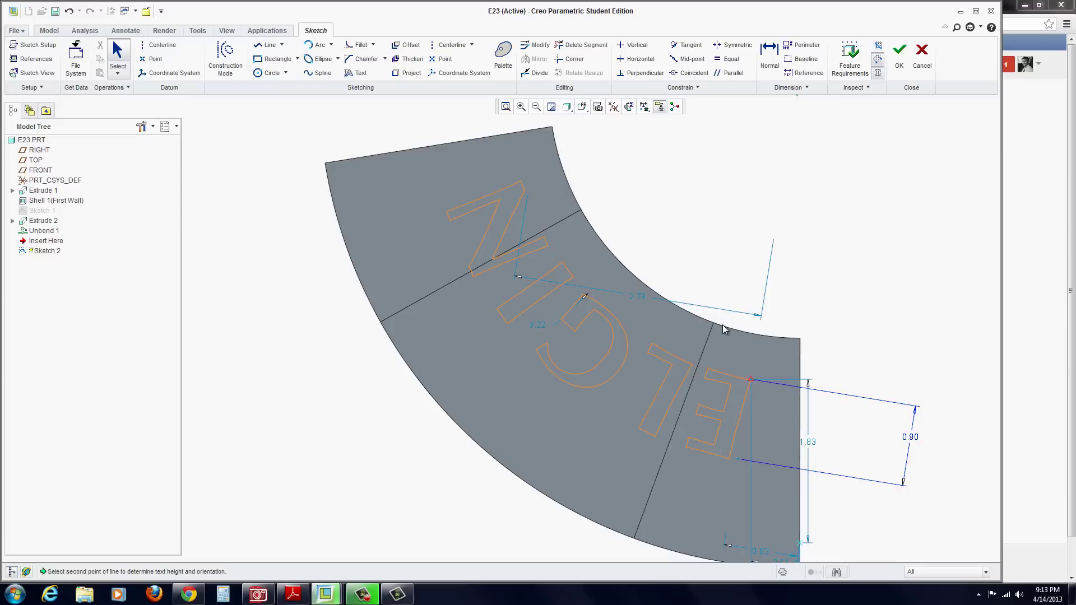
pyautogui.moveTo(720, 329)
pyautogui.mouseDown(button='middle')
pyautogui.moveTo(744, 297)
pyautogui.moveTo(709, 279)
pyautogui.moveTo(709, 302)
pyautogui.moveTo(733, 284)
pyautogui.mouseUp(button='middle')
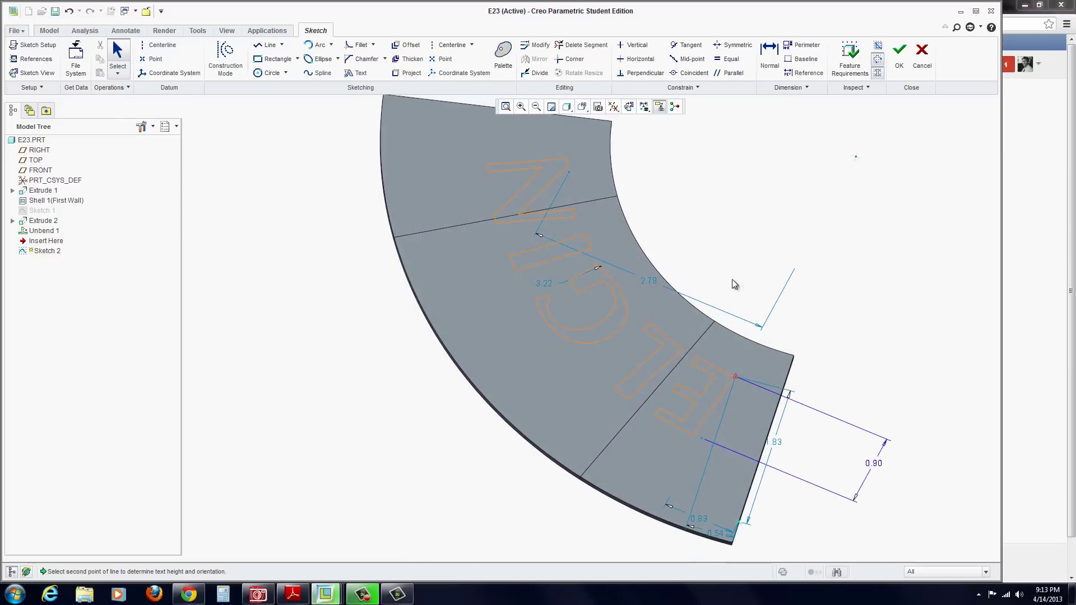
# Step: Finish Sketch 2 and try extruding it with the direction flipped into the sheet
pyautogui.click(900, 66)
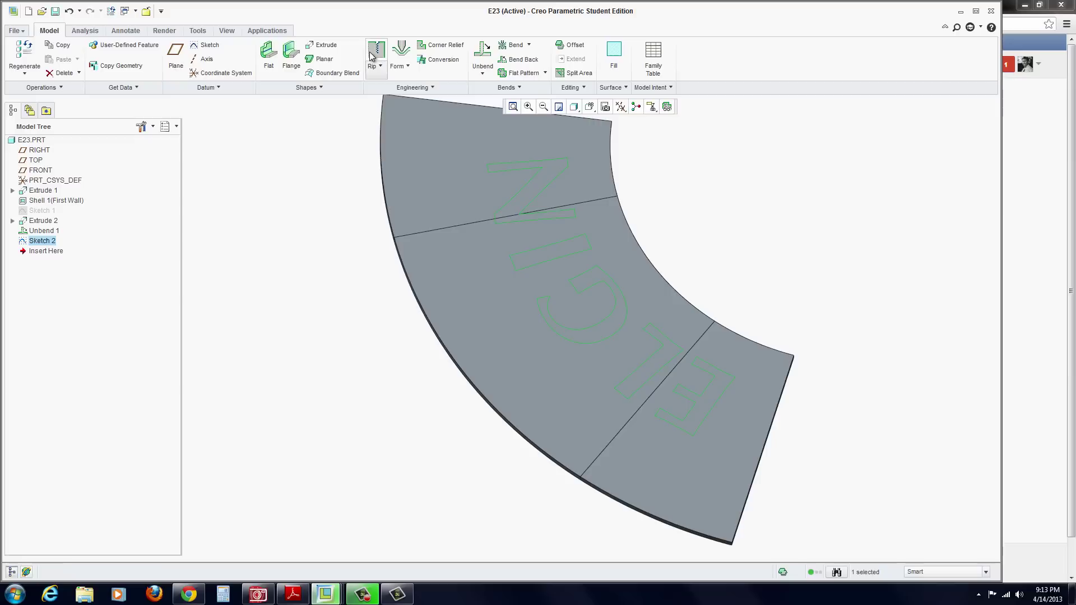
pyautogui.click(328, 49)
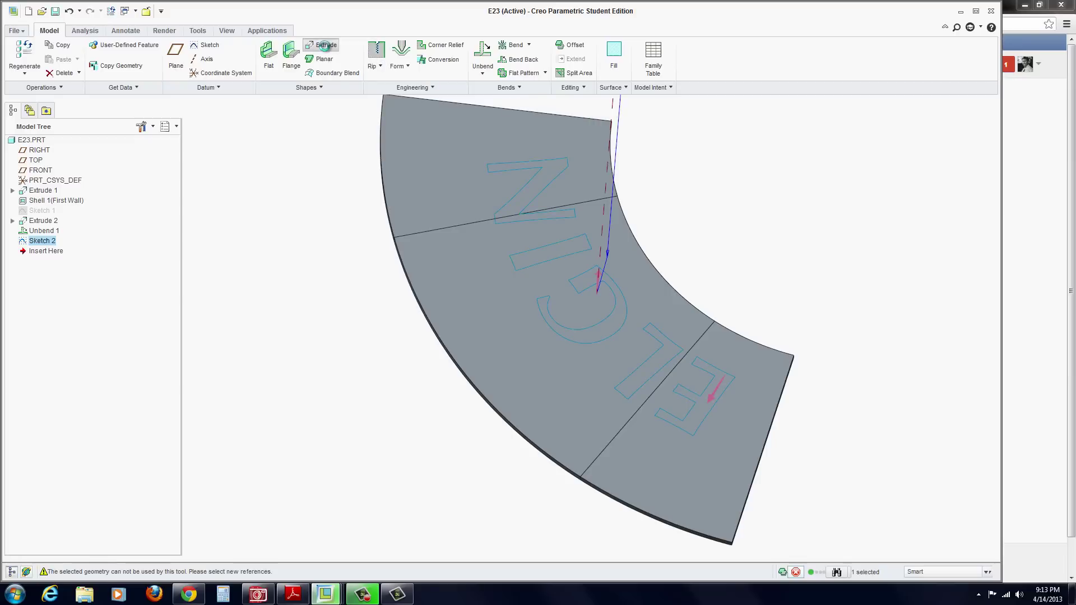
pyautogui.click(599, 278)
pyautogui.moveTo(547, 351); pyautogui.dragTo(550, 289, button='middle')
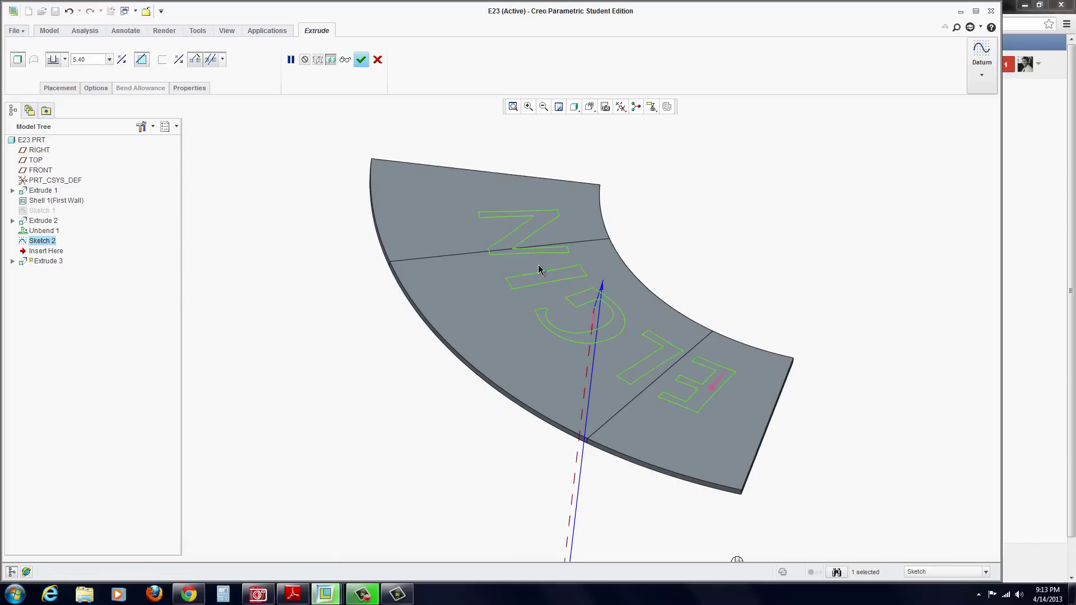
pyautogui.scroll(2, 542, 264)
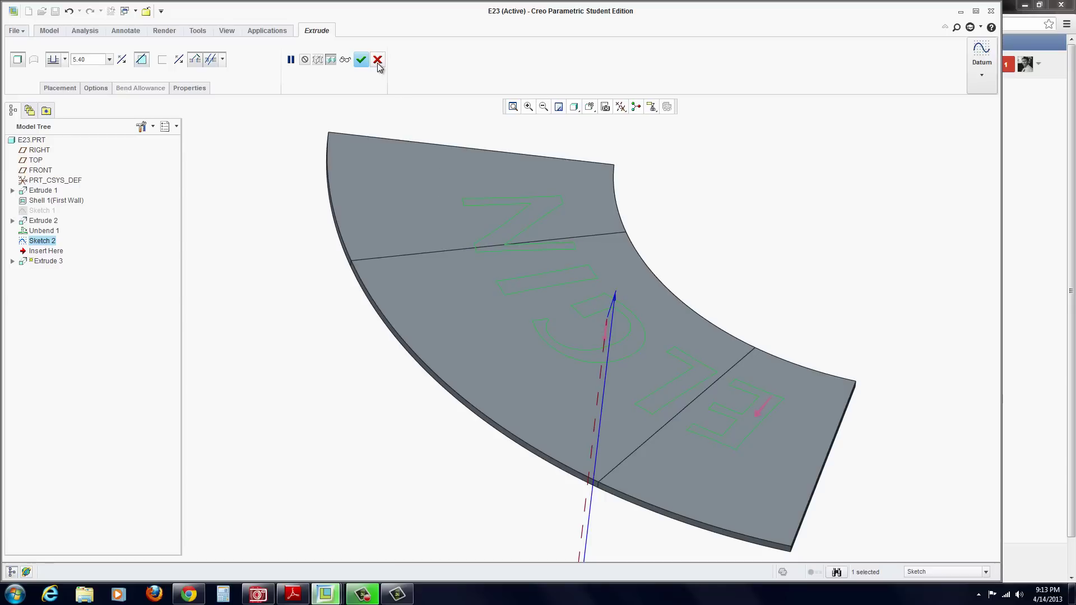
# Step: Set the extrusion depth to Through All, then cancel the extrusion and confirm
pyautogui.click(65, 61)
pyautogui.click(57, 127)
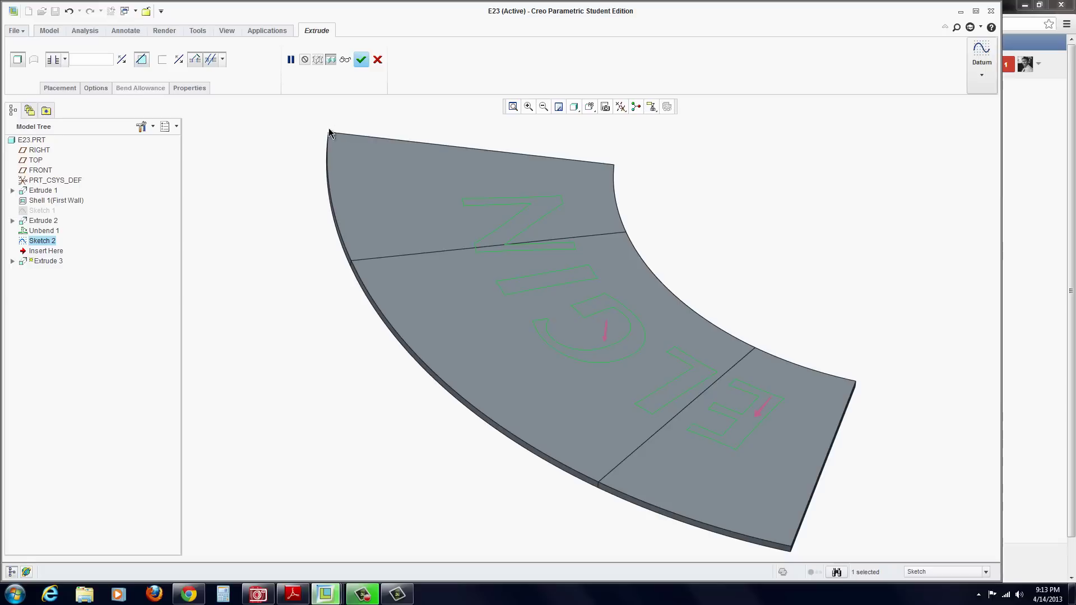
pyautogui.click(378, 62)
pyautogui.click(515, 310)
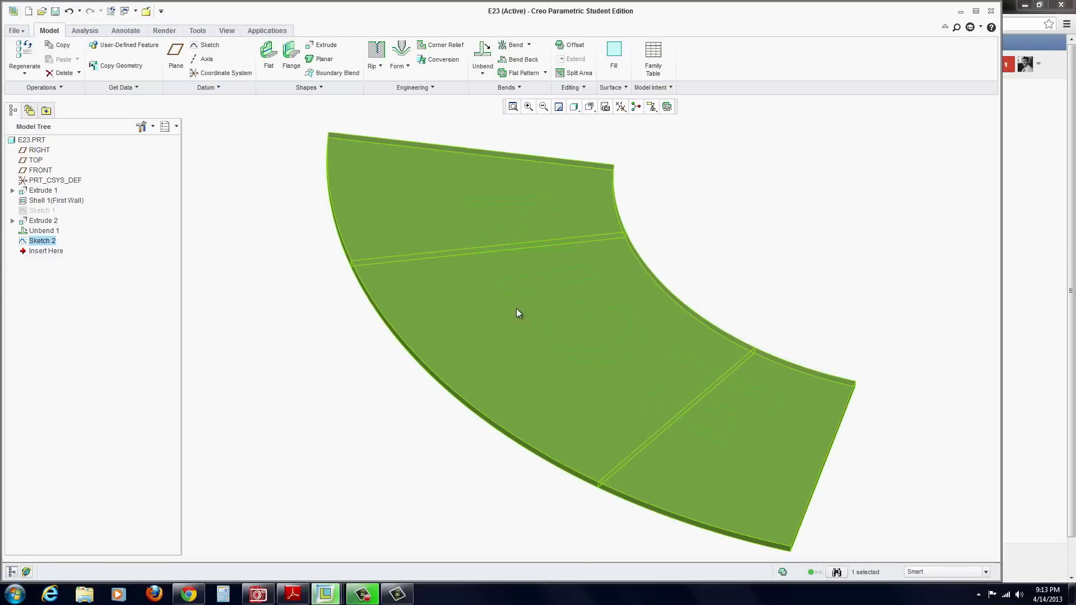
# Step: Redefine Sketch 2, raising the ELGIN text size from 0.90 to 1.00
pyautogui.click(711, 367)
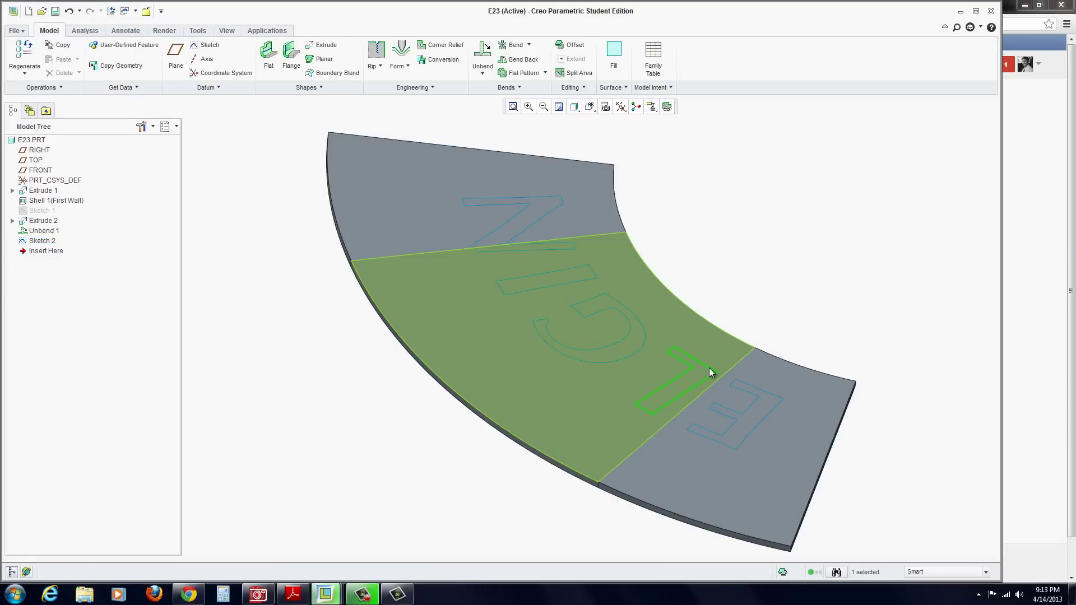
pyautogui.rightClick(40, 241)
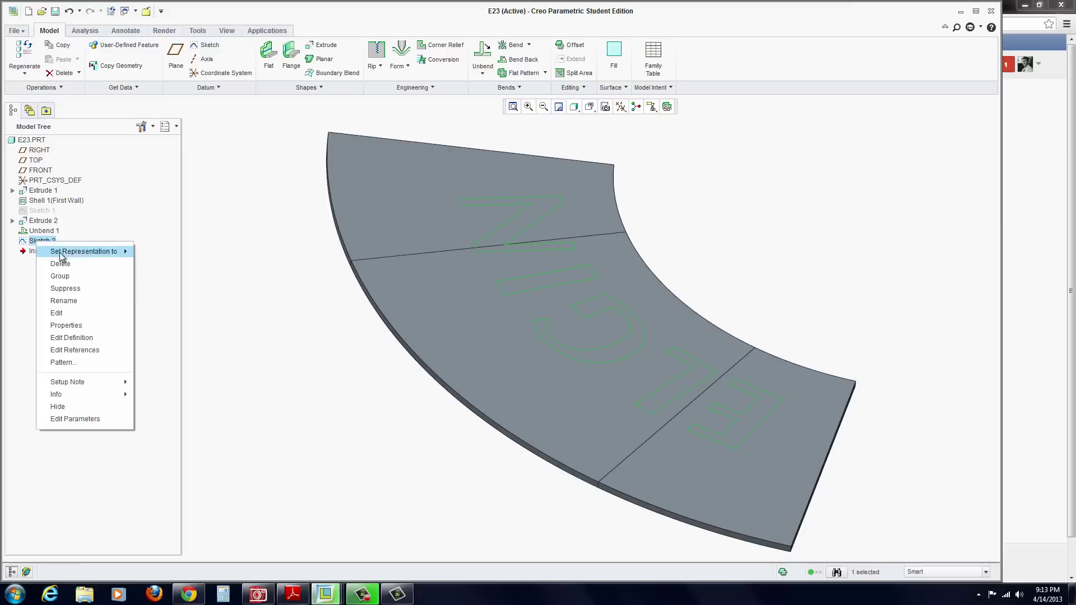
pyautogui.click(78, 350)
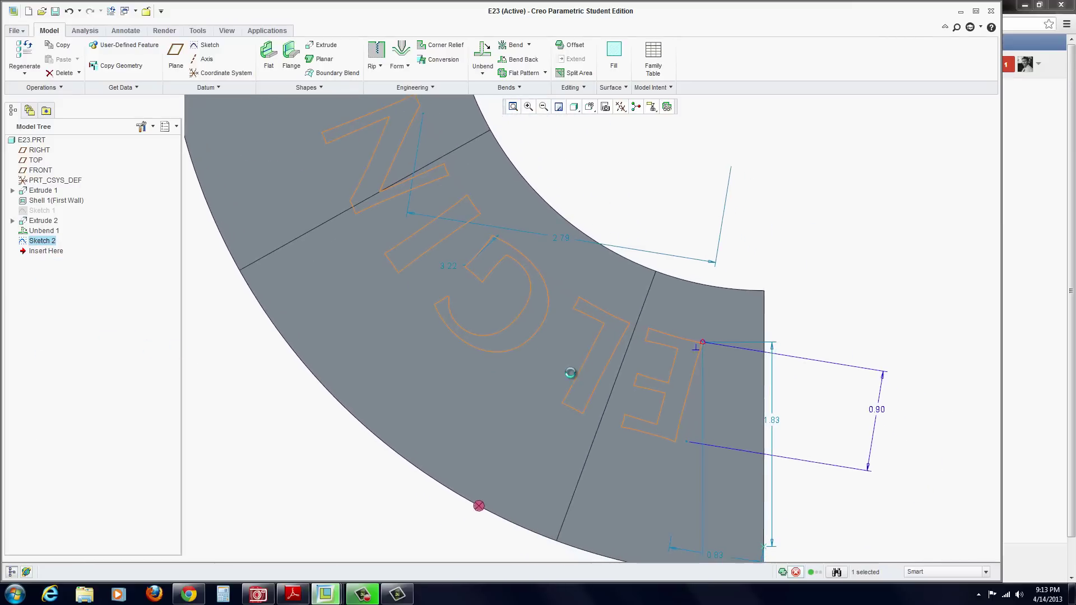
pyautogui.doubleClick(877, 412)
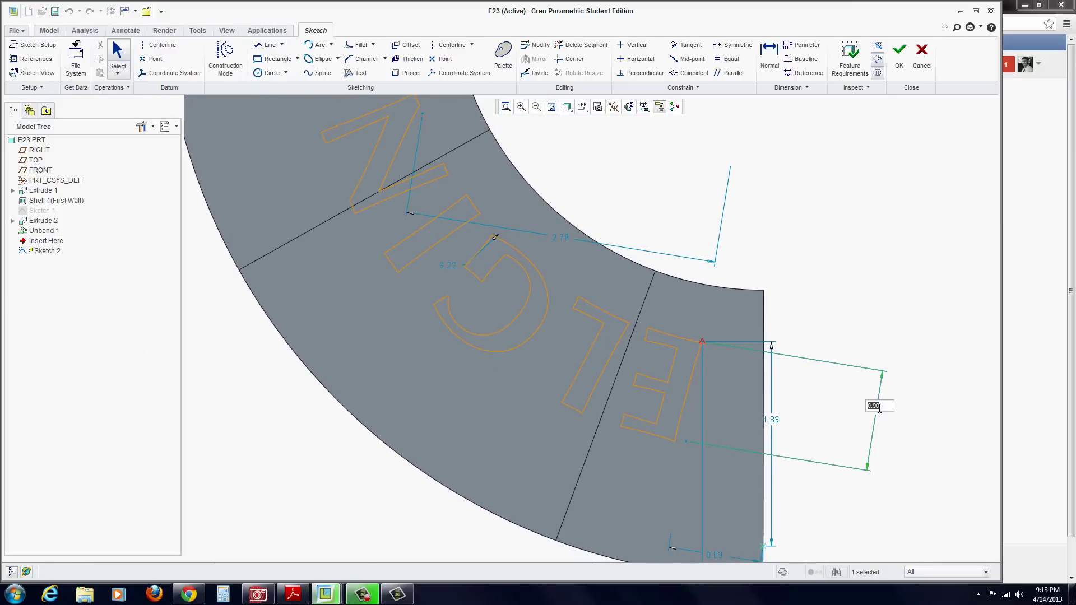
pyautogui.write('1')
pyautogui.press('Return')
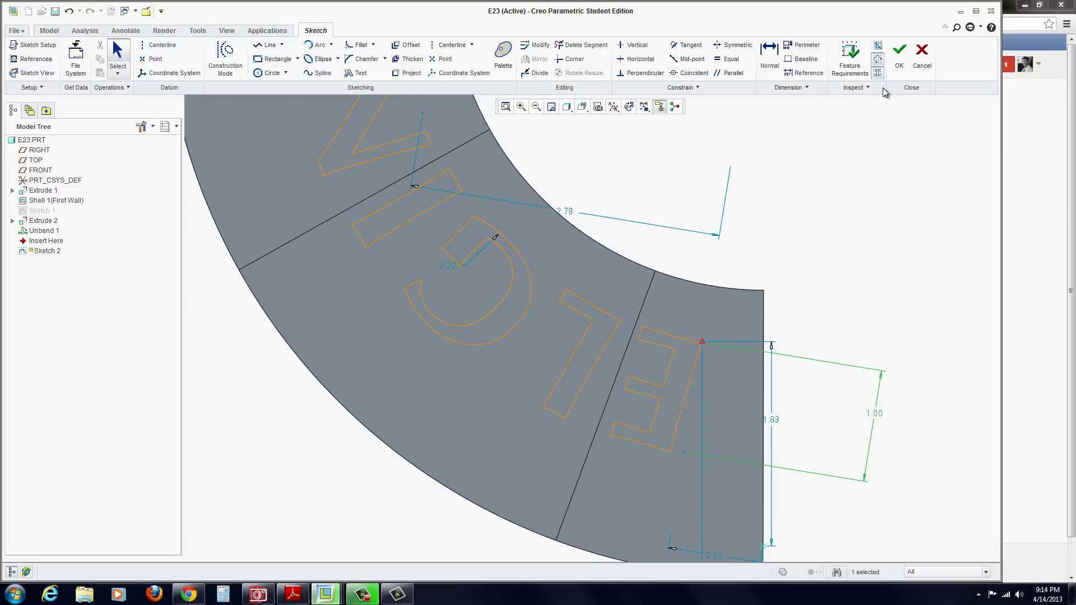
pyautogui.scroll(-2, 543, 215)
pyautogui.click(899, 53)
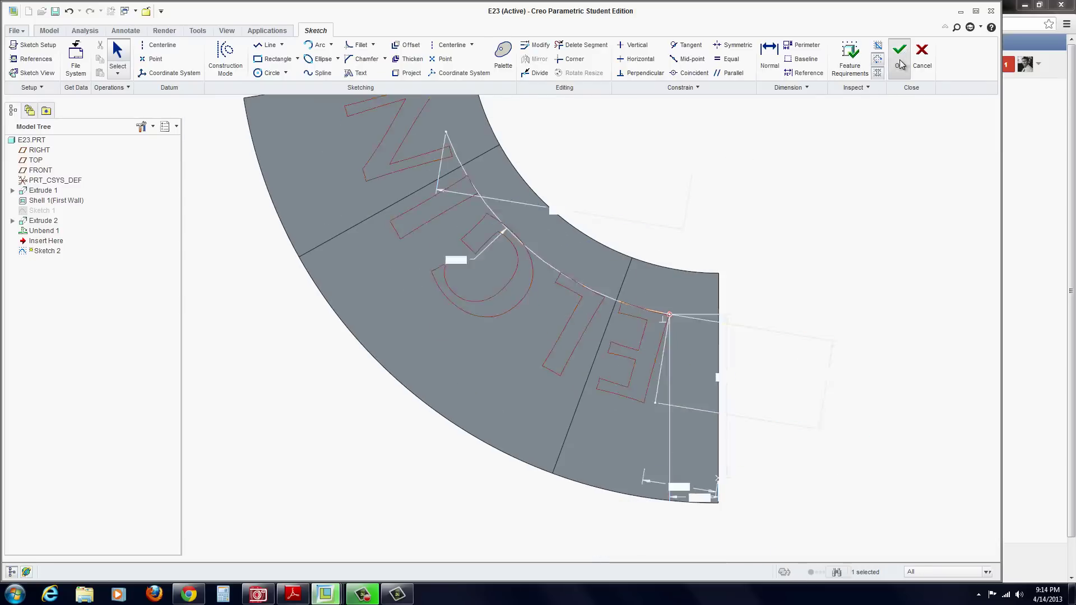
pyautogui.click(322, 46)
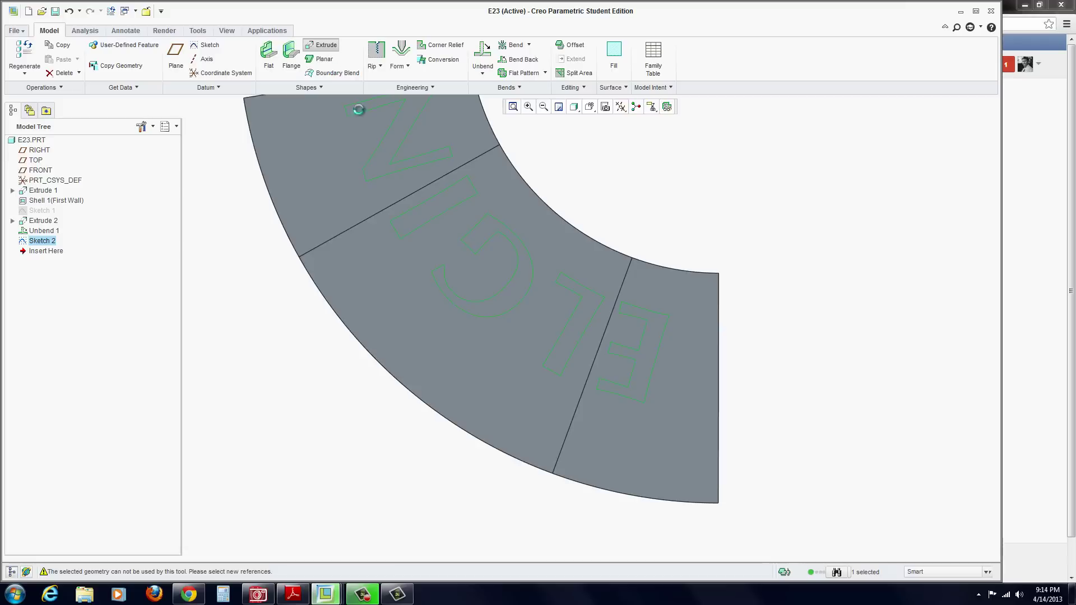
pyautogui.moveTo(432, 208); pyautogui.dragTo(435, 219, button='middle')
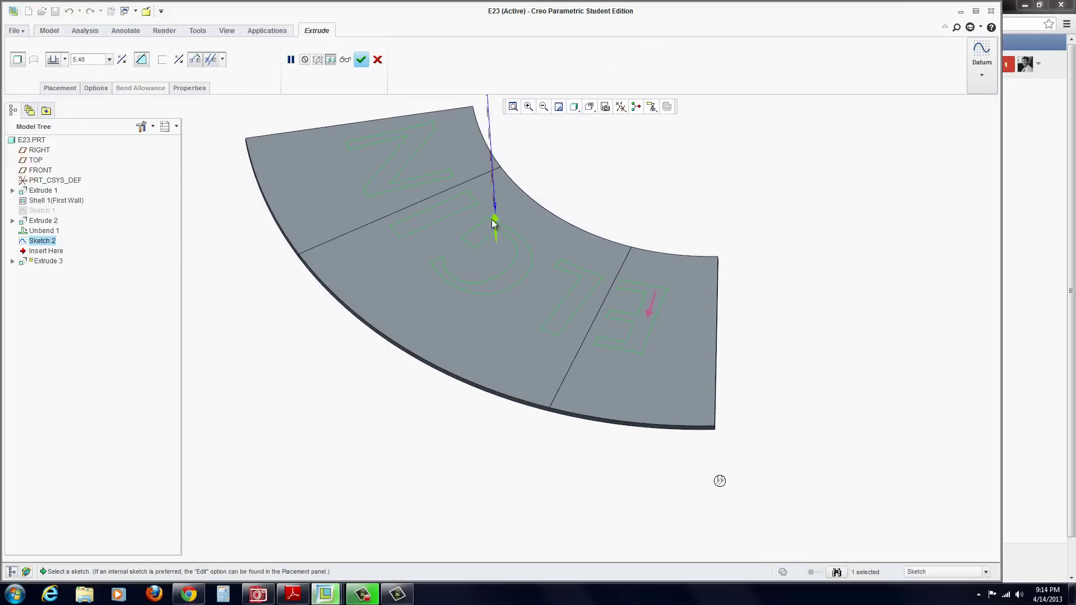
pyautogui.moveTo(481, 286); pyautogui.dragTo(439, 258, button='middle')
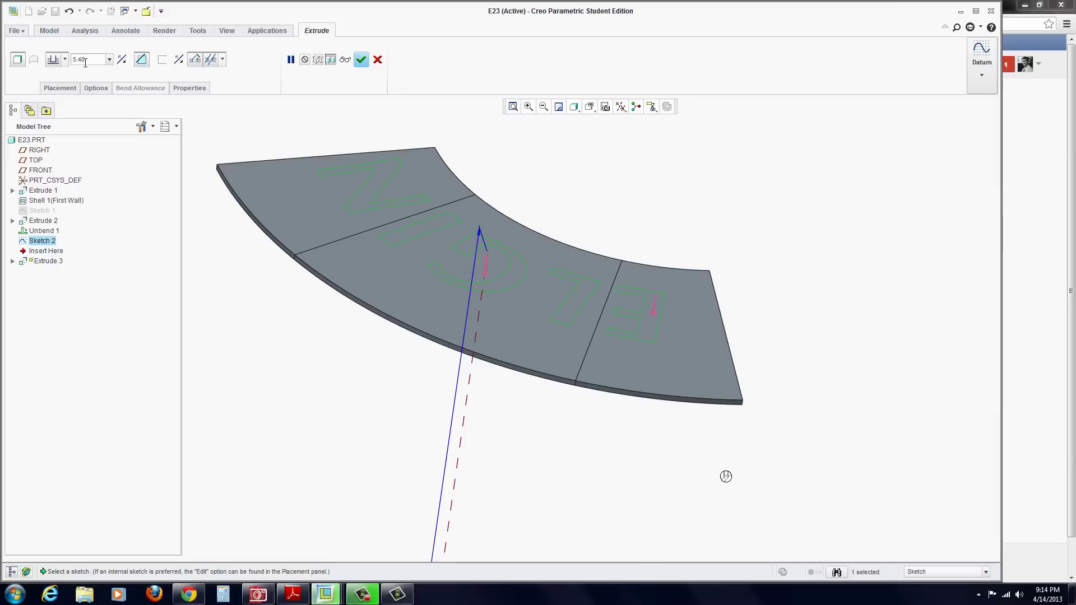
pyautogui.click(65, 59)
pyautogui.click(72, 123)
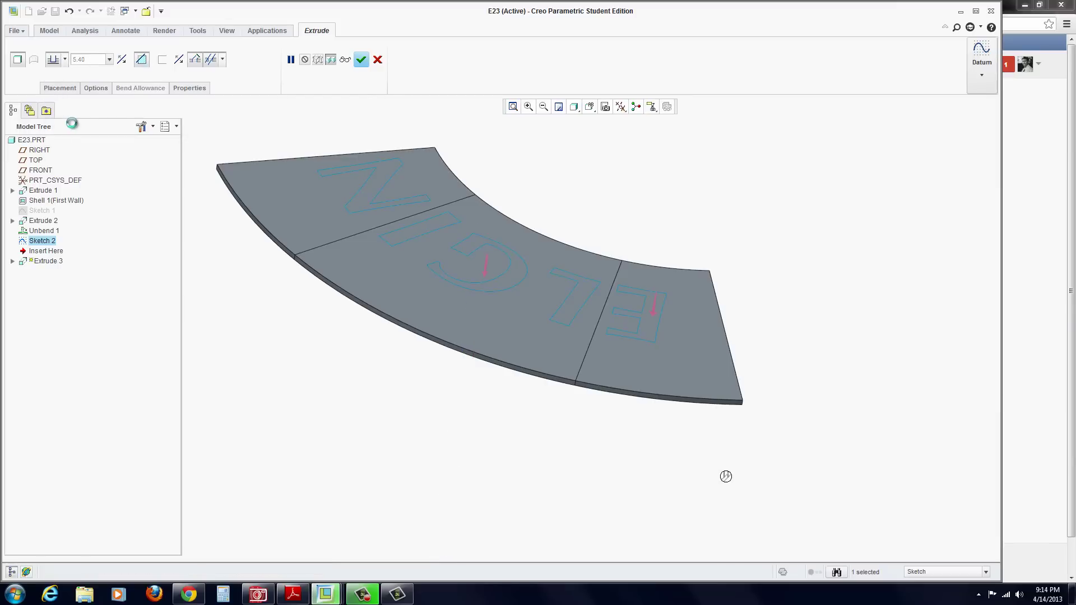
pyautogui.click(361, 60)
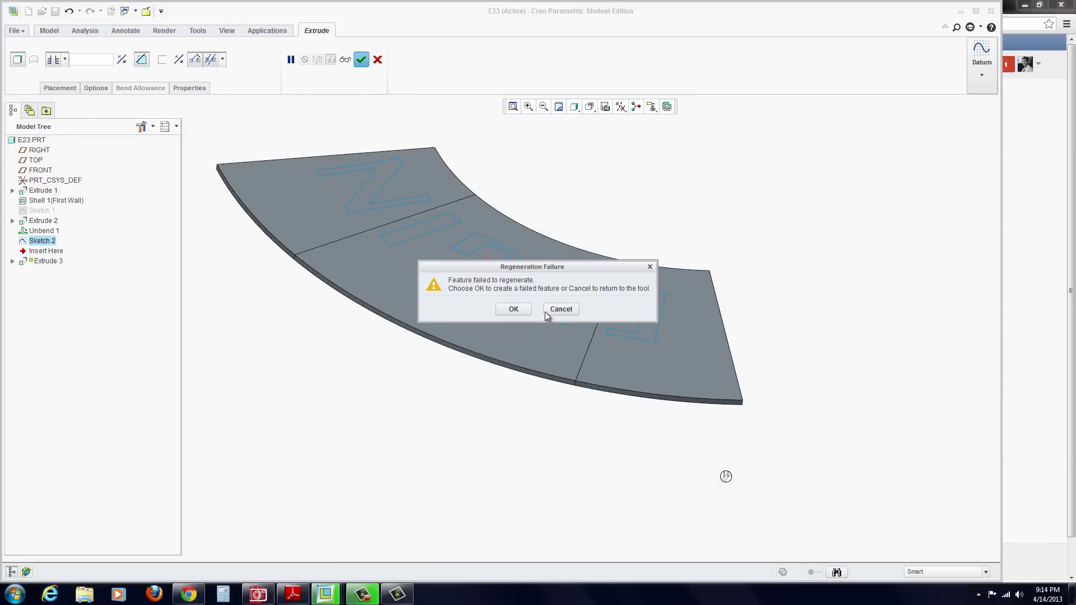
pyautogui.click(545, 312)
pyautogui.scroll(2, 500, 282)
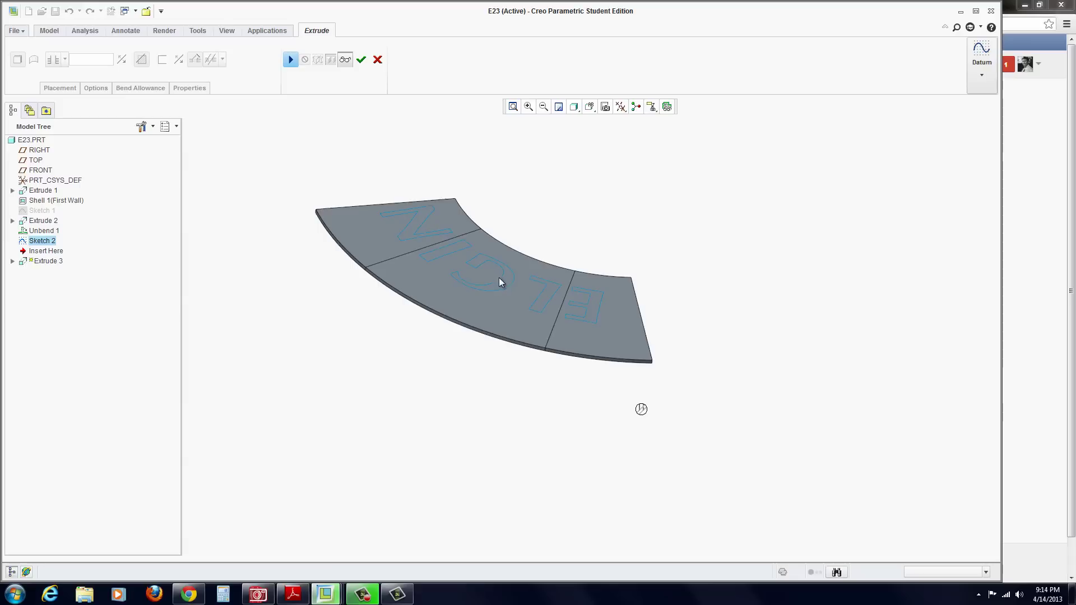
pyautogui.scroll(-2, 465, 202)
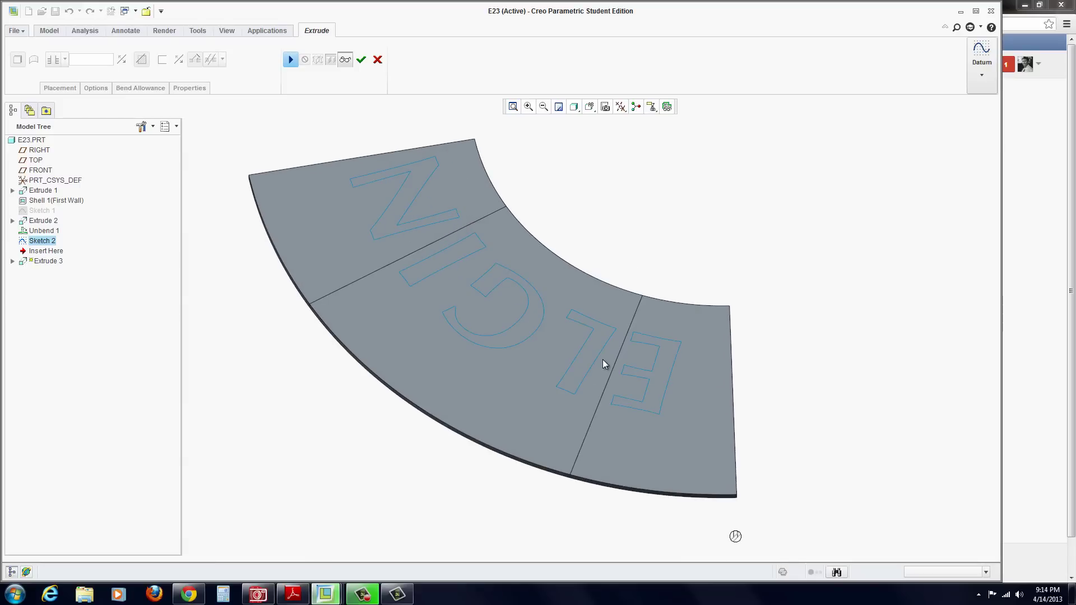
pyautogui.click(34, 260)
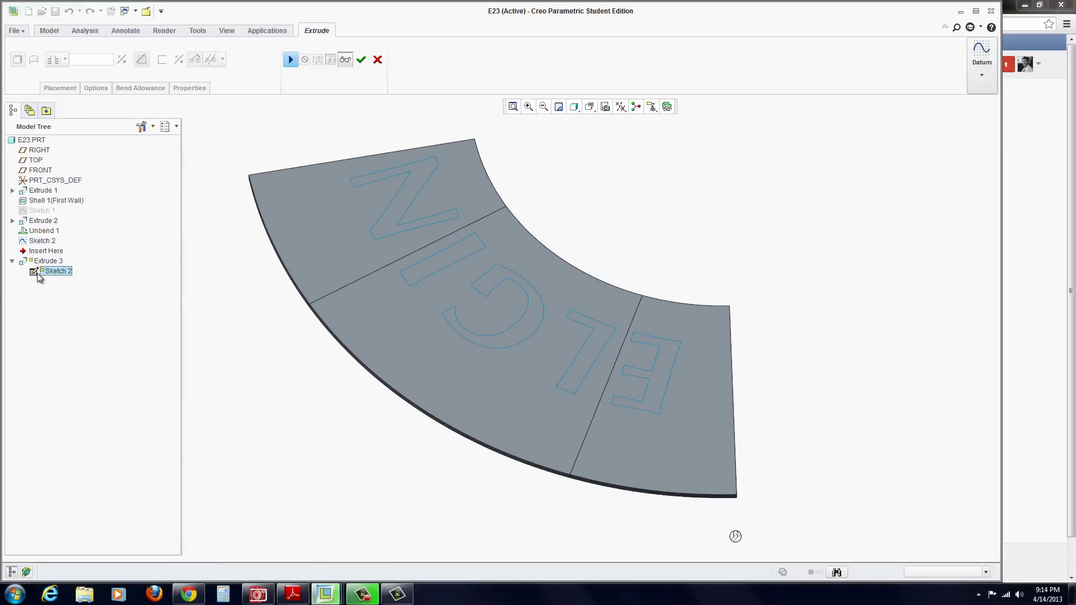
pyautogui.click(31, 262)
pyautogui.click(291, 61)
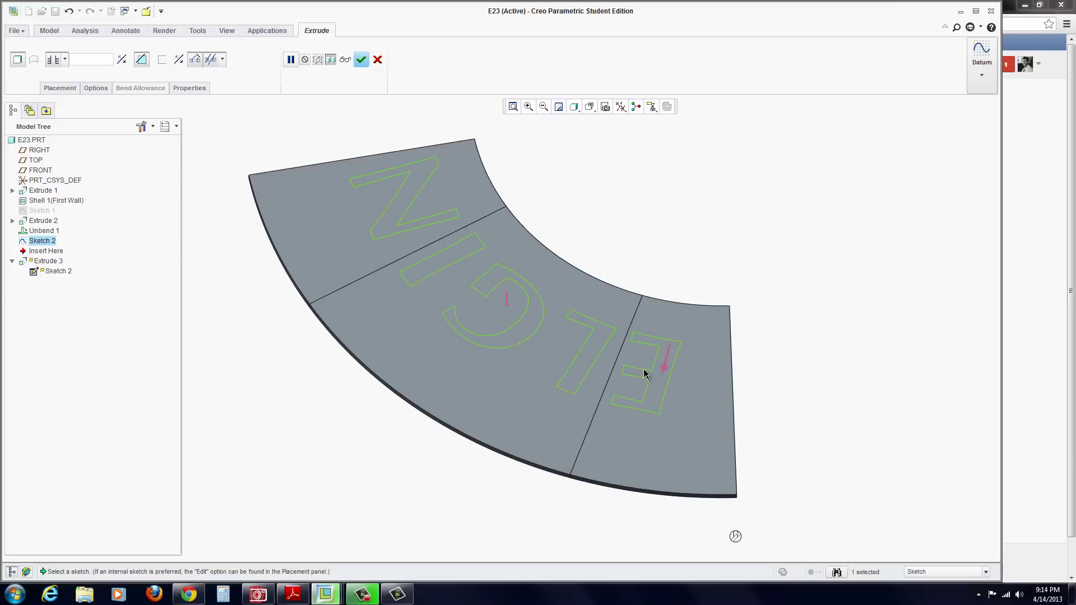
pyautogui.click(377, 60)
pyautogui.click(511, 307)
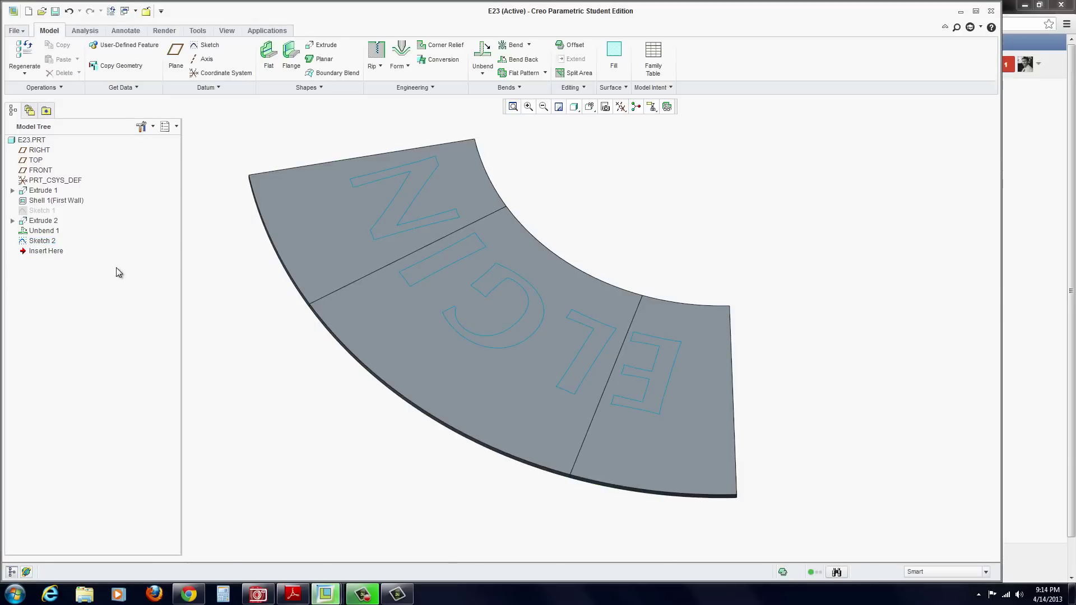
pyautogui.click(41, 242)
# Step: Redefine Sketch 2 so the ELGIN text uses font3d instead of CG Omega Bold
pyautogui.rightClick(41, 242)
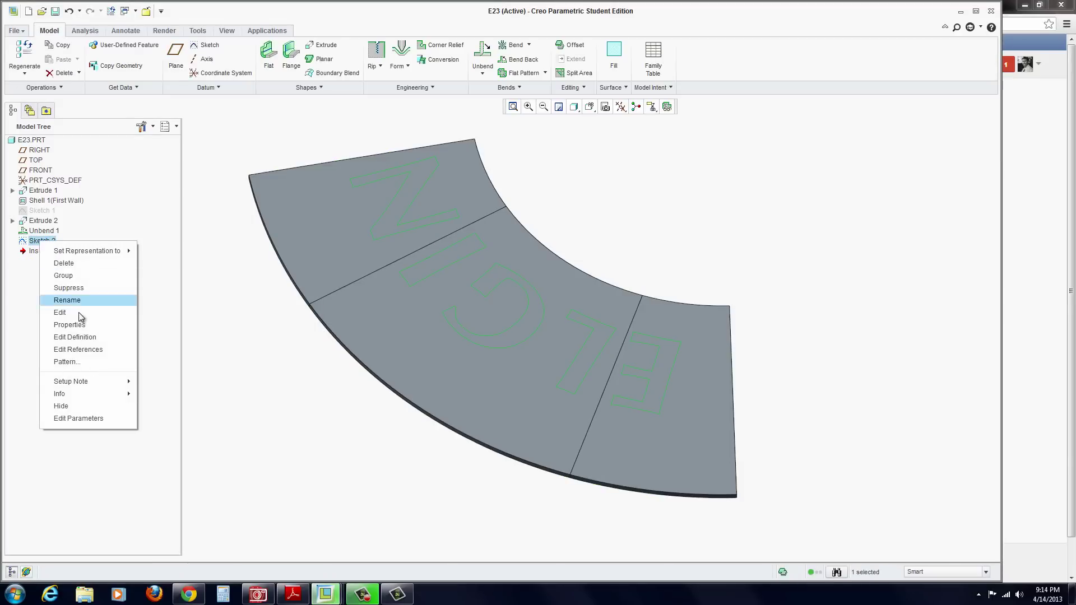
pyautogui.click(75, 337)
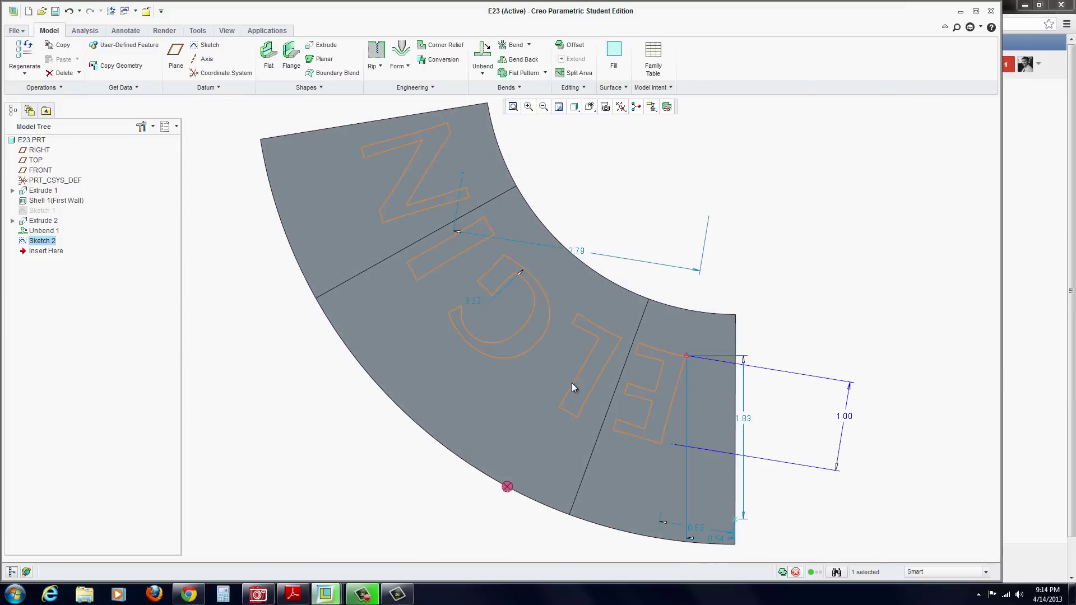
pyautogui.doubleClick(670, 404)
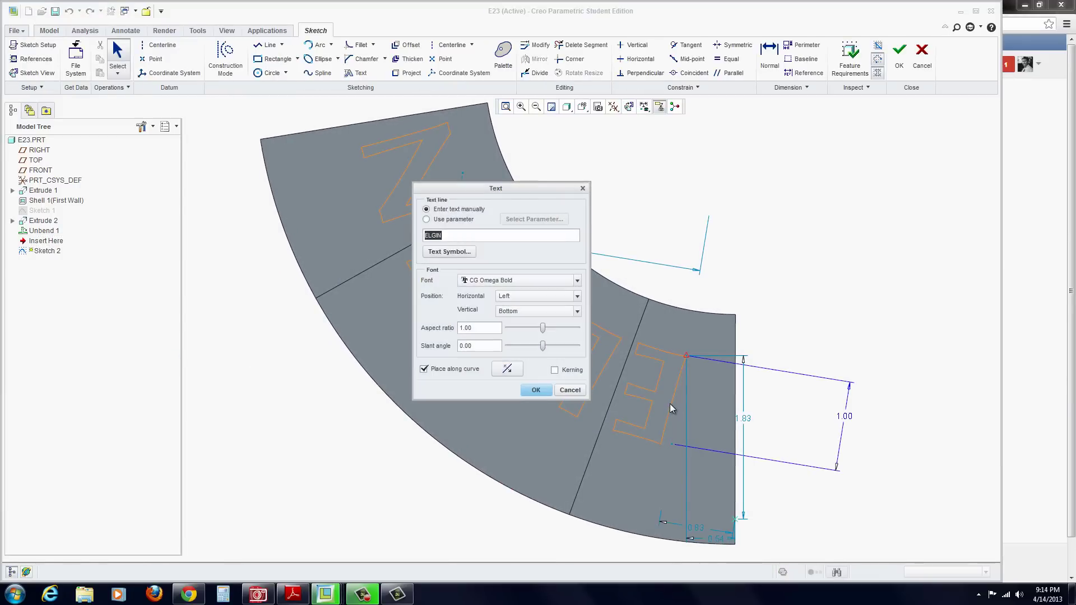
pyautogui.click(532, 282)
pyautogui.scroll(-3, 547, 334)
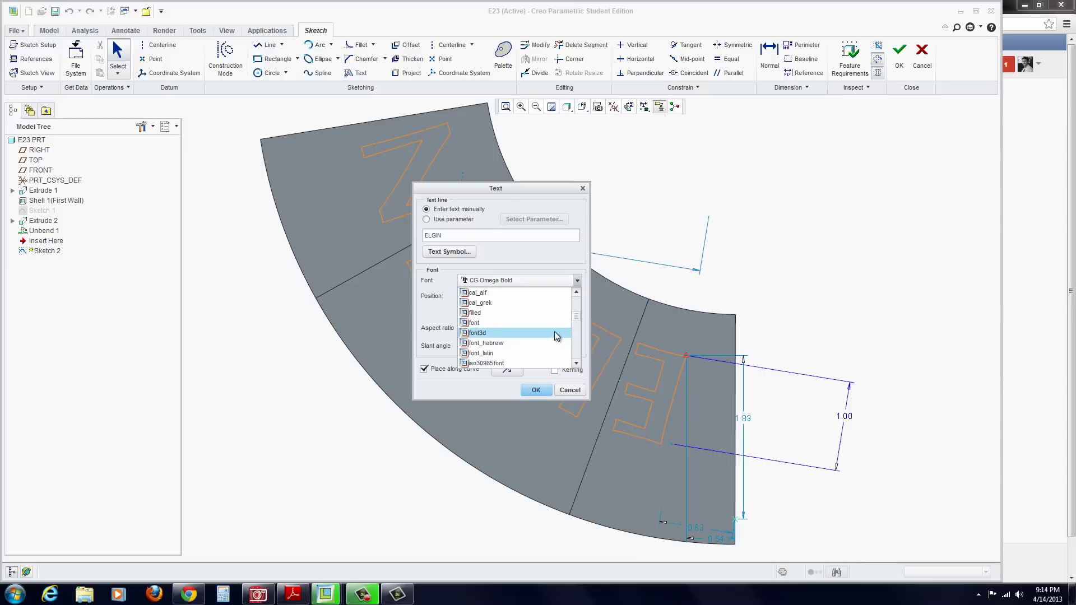
pyautogui.click(549, 334)
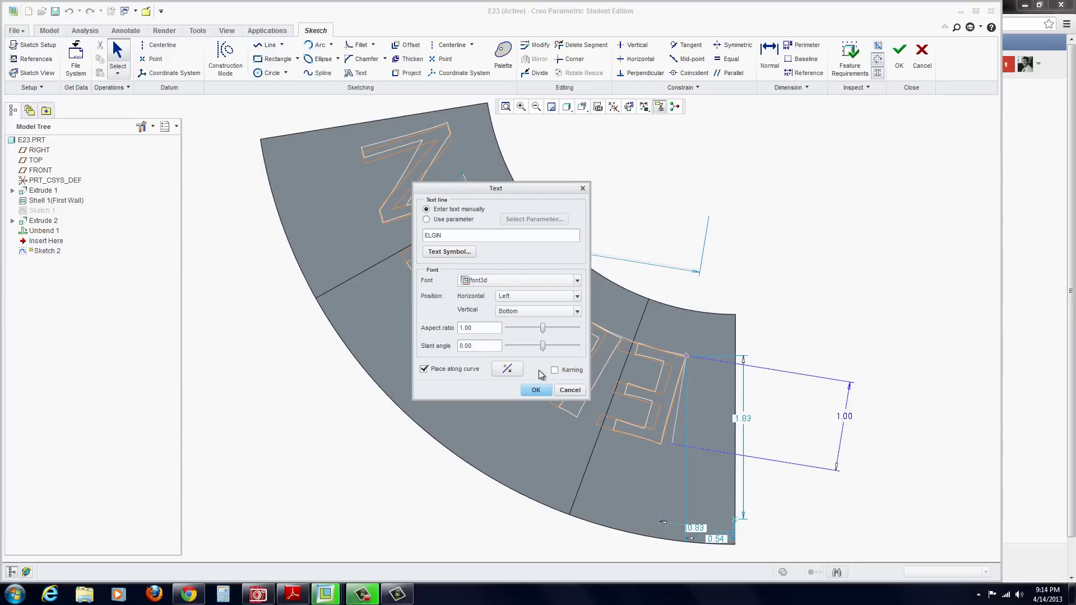
pyautogui.click(537, 390)
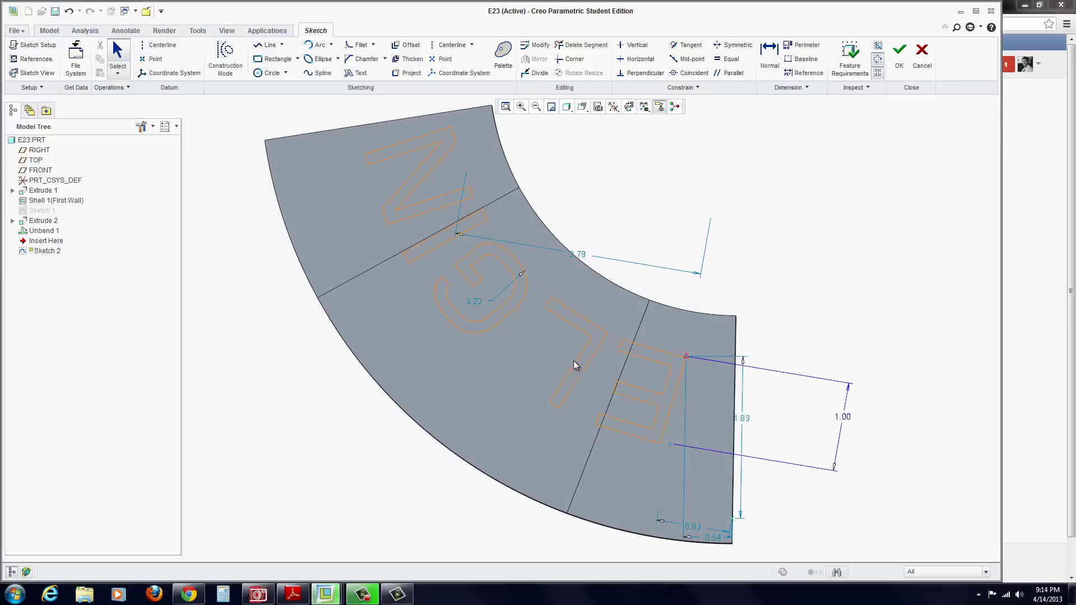
pyautogui.click(900, 55)
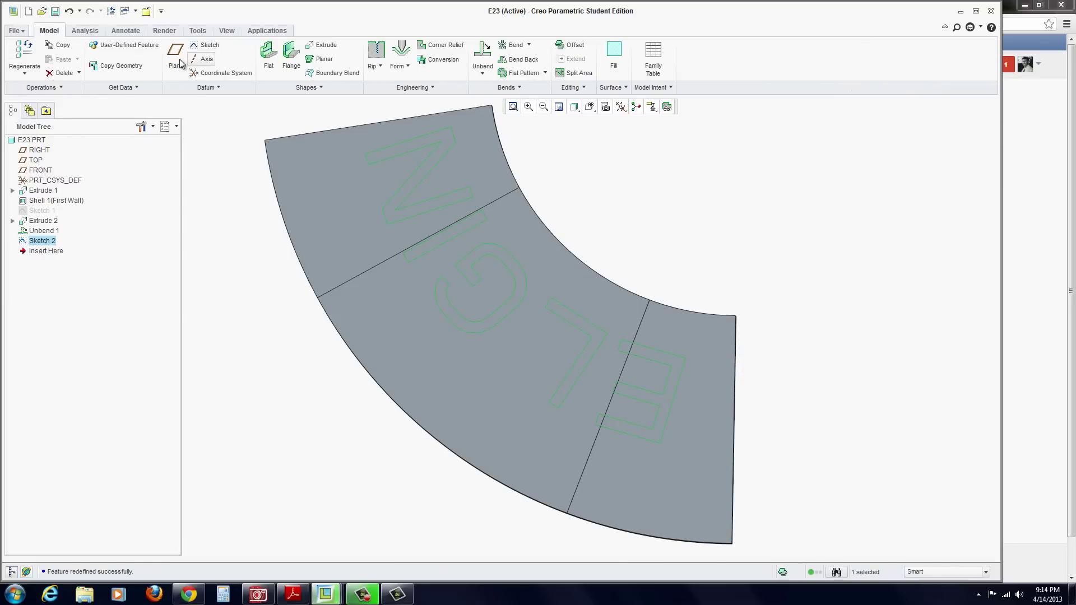
# Step: Extrude Sketch 2 as Extrude 3, cutting the font3d ELGIN letters through the blank
pyautogui.click(325, 46)
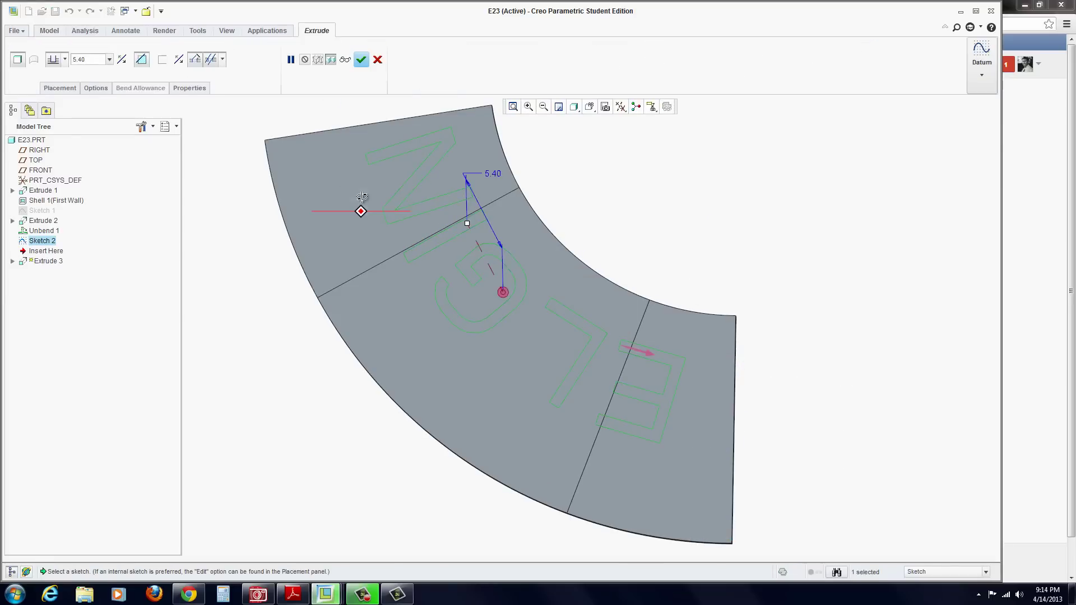
pyautogui.moveTo(360, 209)
pyautogui.mouseDown(button='middle')
pyautogui.moveTo(471, 238)
pyautogui.moveTo(453, 251)
pyautogui.moveTo(465, 255)
pyautogui.moveTo(428, 275)
pyautogui.moveTo(356, 247)
pyautogui.mouseUp(button='middle')
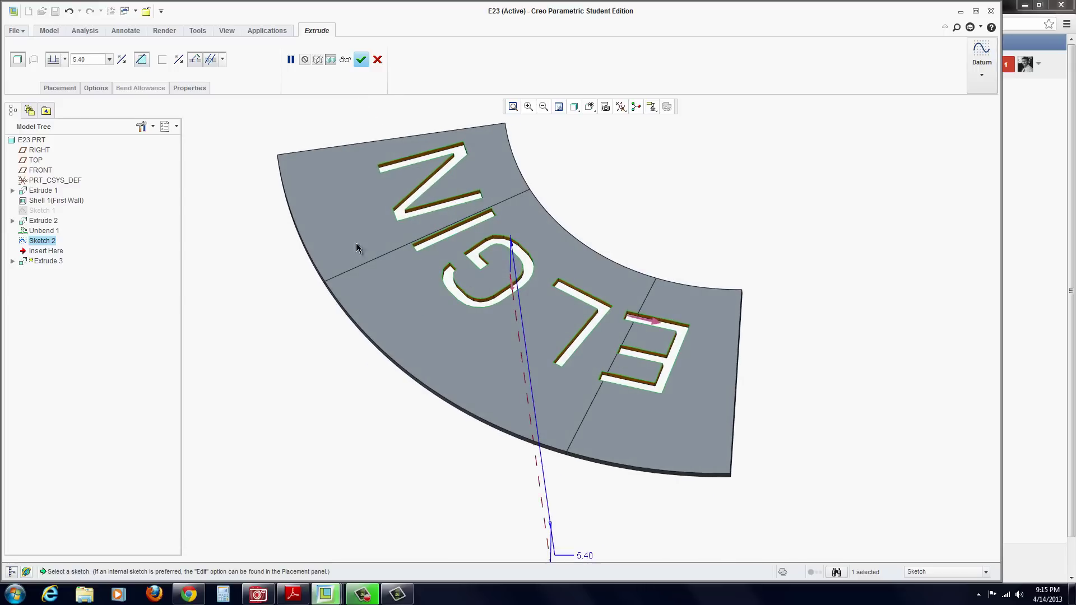
pyautogui.click(361, 60)
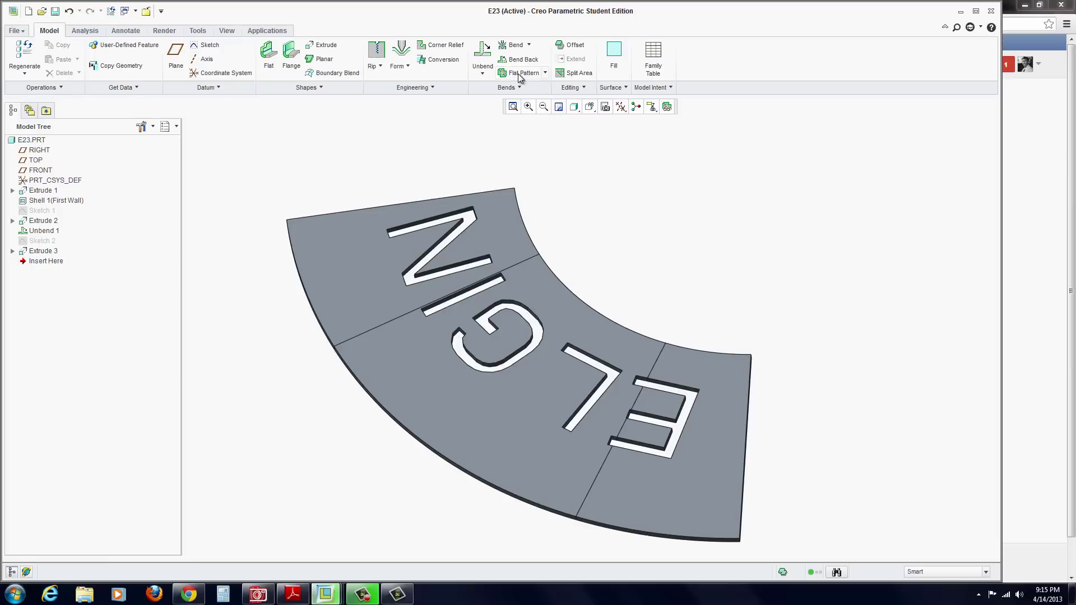
# Step: Create Bend Back 1 with the default fixed geometry to roll the lettered blank into a cone
pyautogui.click(510, 59)
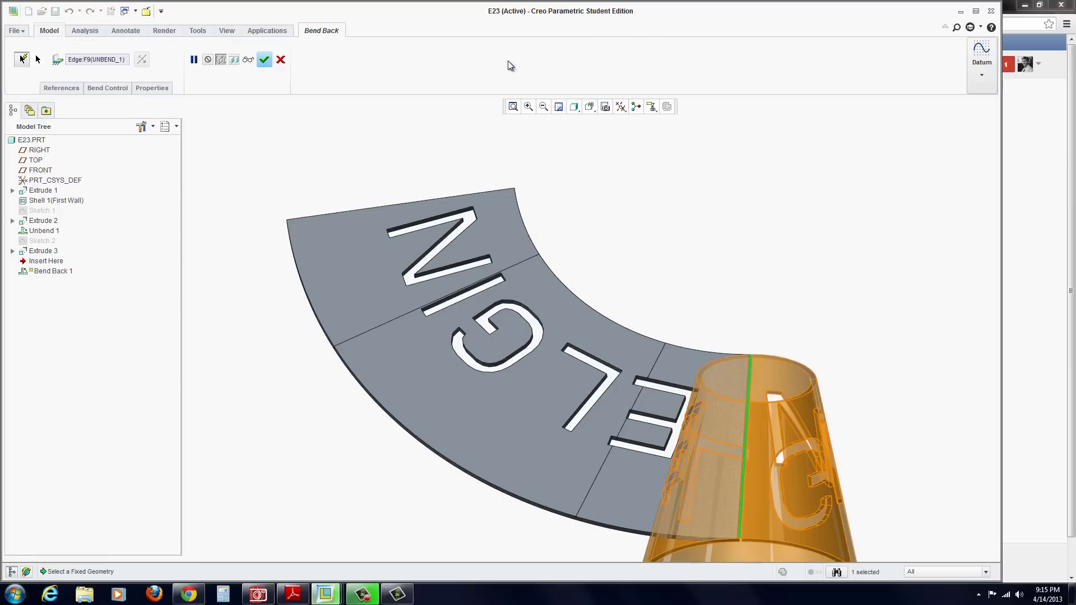
pyautogui.moveTo(541, 218); pyautogui.dragTo(510, 166, button='middle')
pyautogui.click(265, 60)
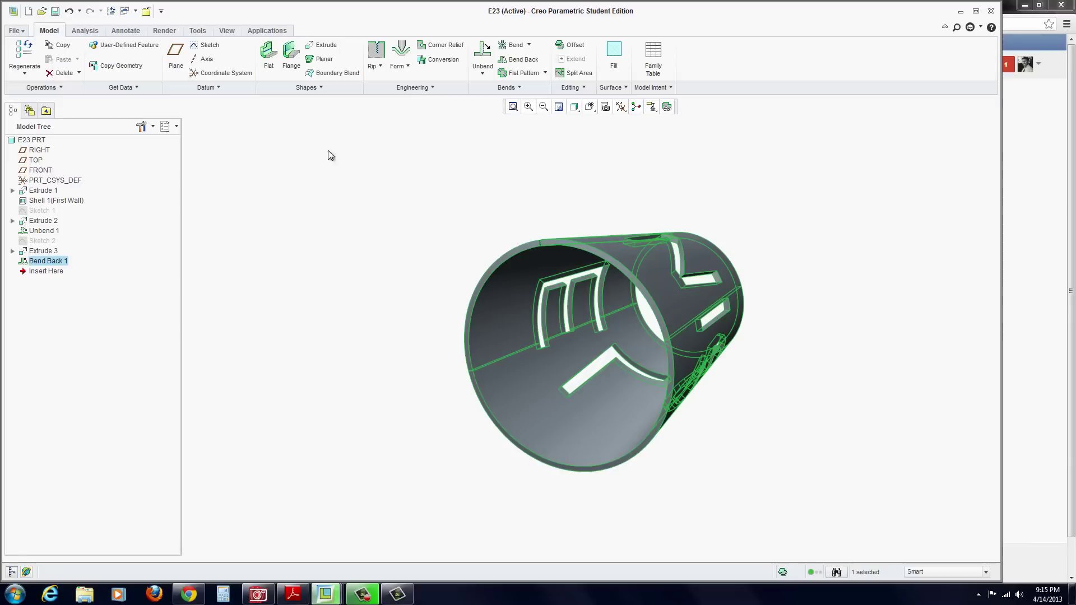
pyautogui.moveTo(562, 283); pyautogui.dragTo(644, 197, button='middle')
pyautogui.scroll(-3, 619, 236)
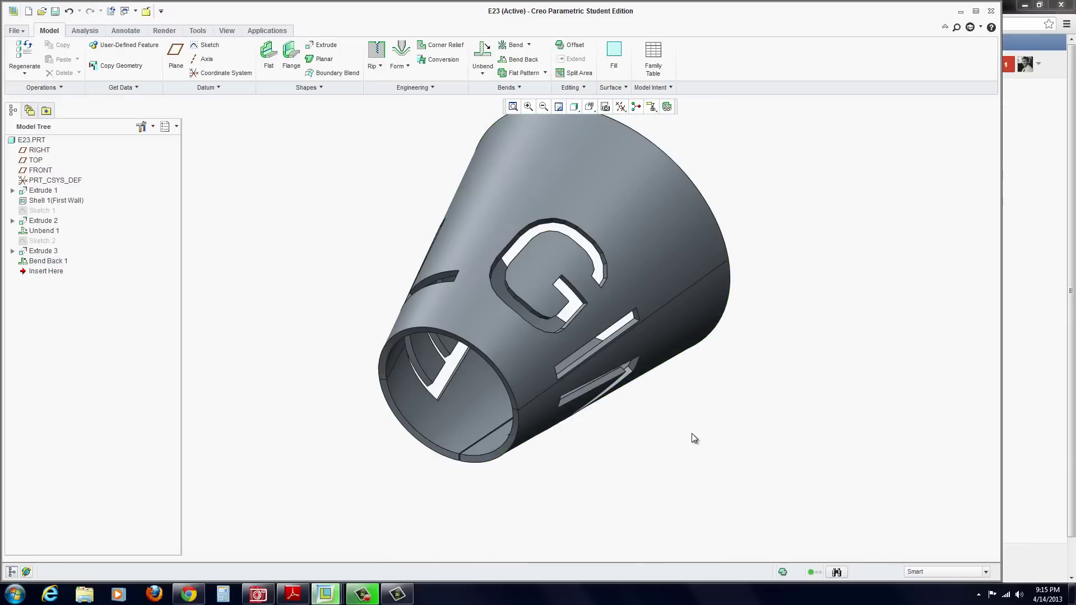